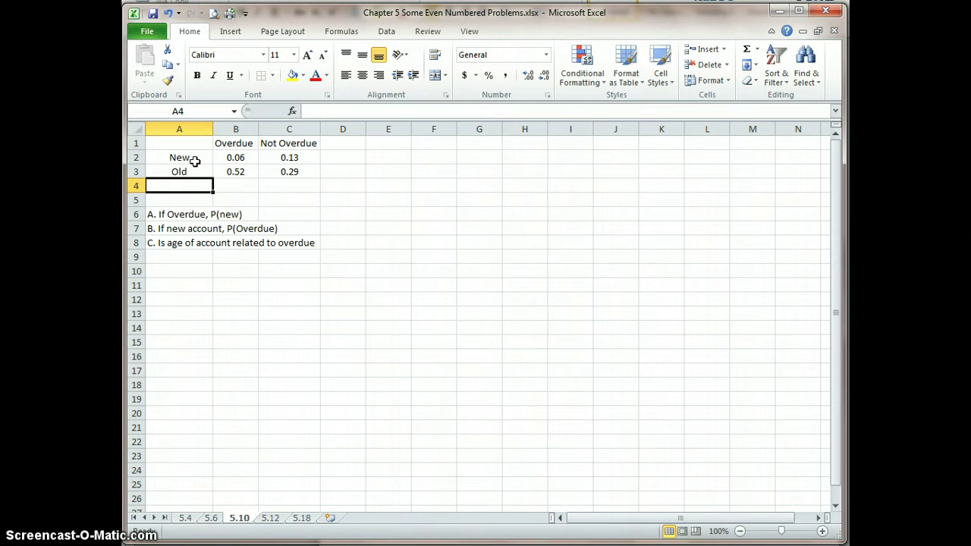
Add Totals labels in cells A4 and D1, and centre the label in A4.
text(Totals)
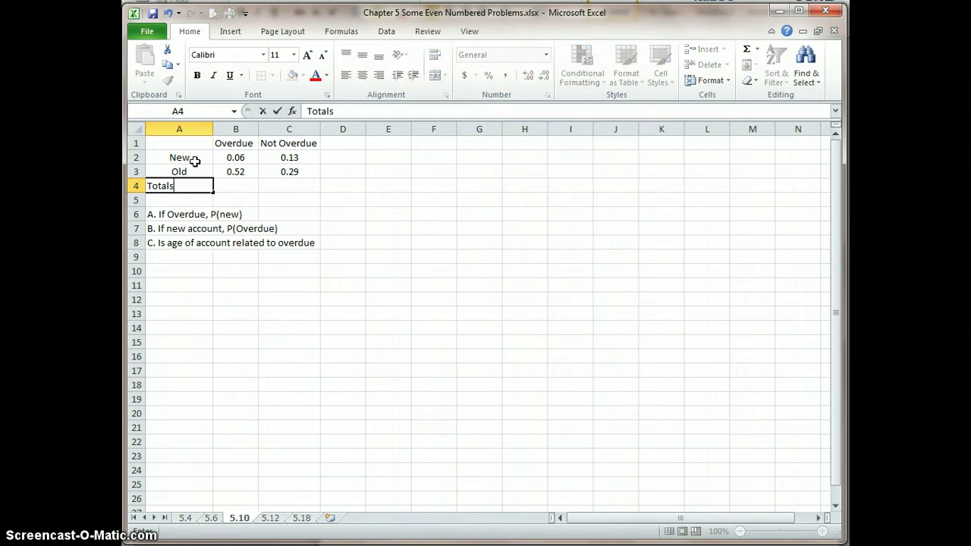
click(335, 144)
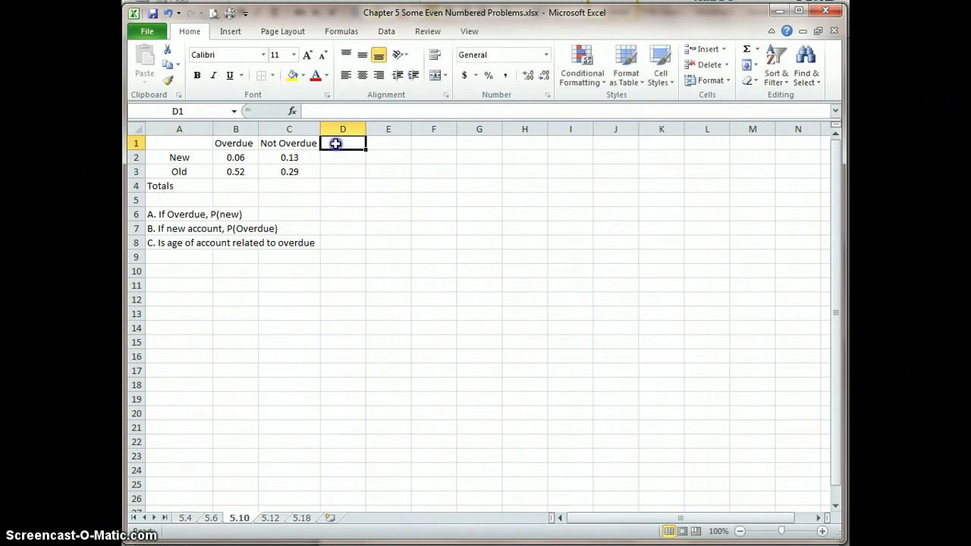
text(Totals)
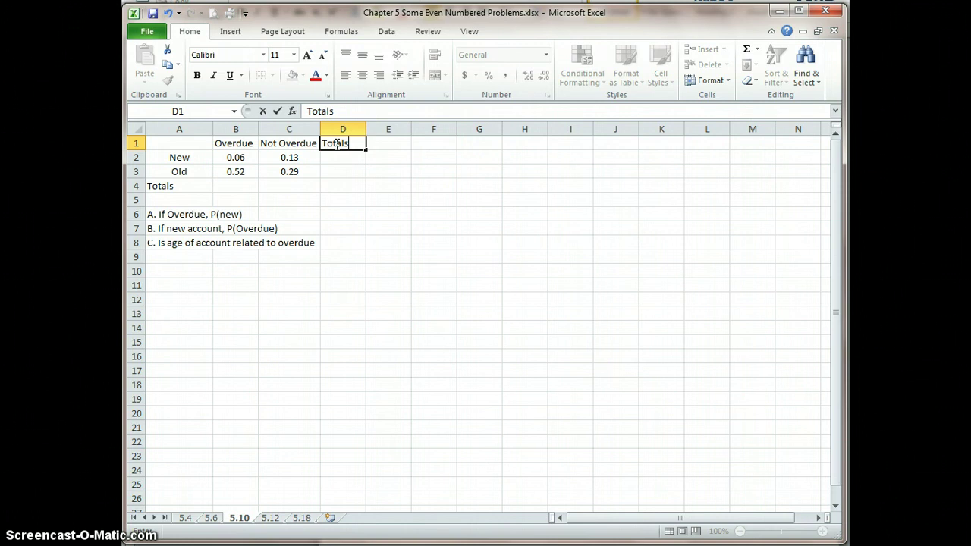
key(Return)
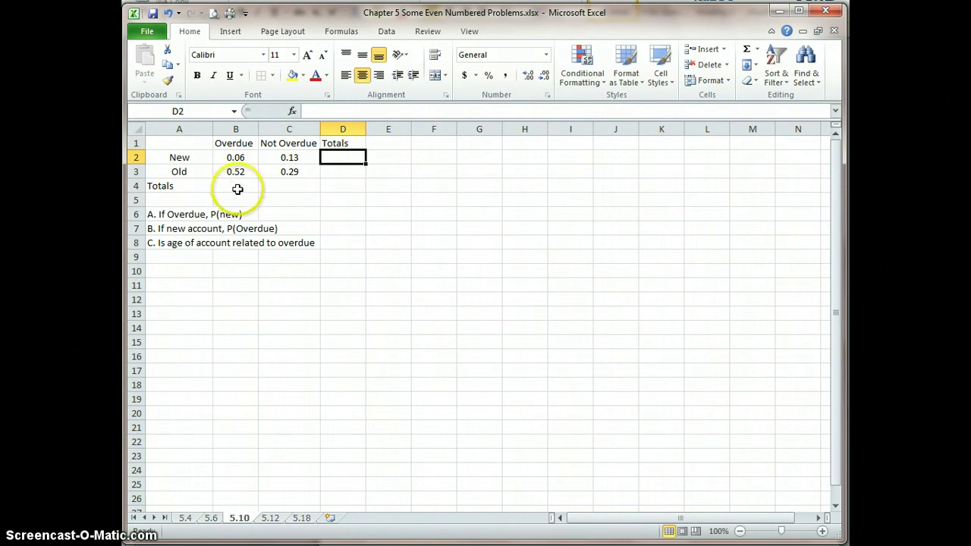
click(173, 186)
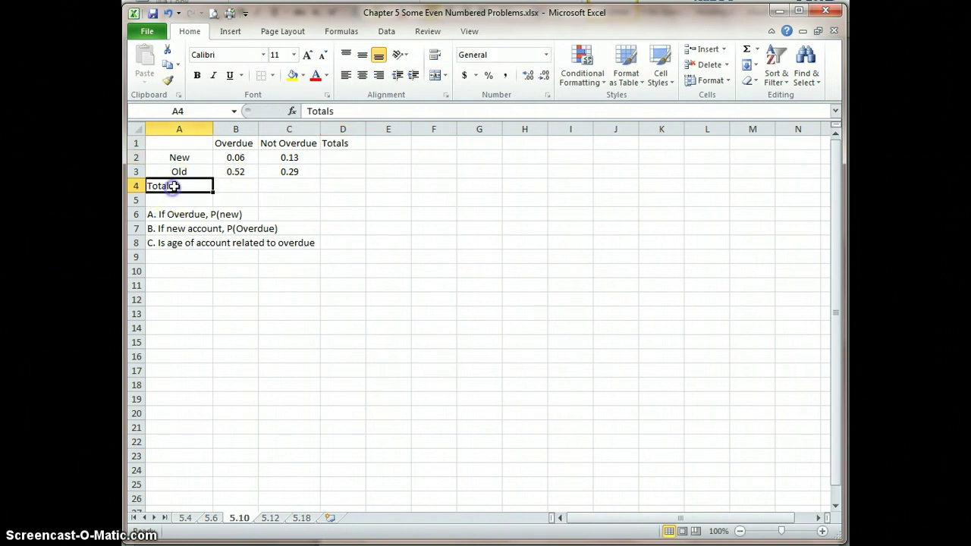
click(361, 75)
Sum the Overdue column in B4 with =SUM(B2:B3) and the Not Overdue column in C4 with =SUM(C2:C3).
click(239, 186)
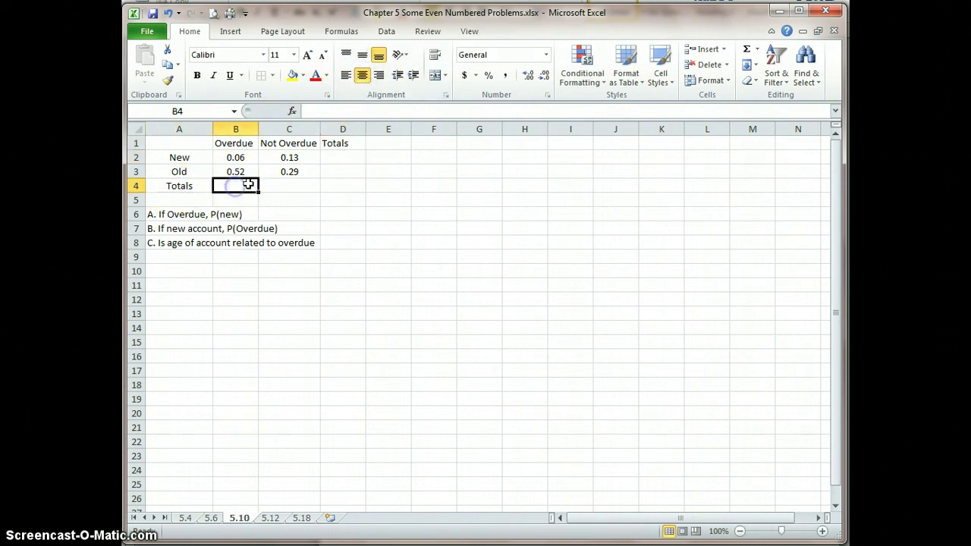
click(747, 50)
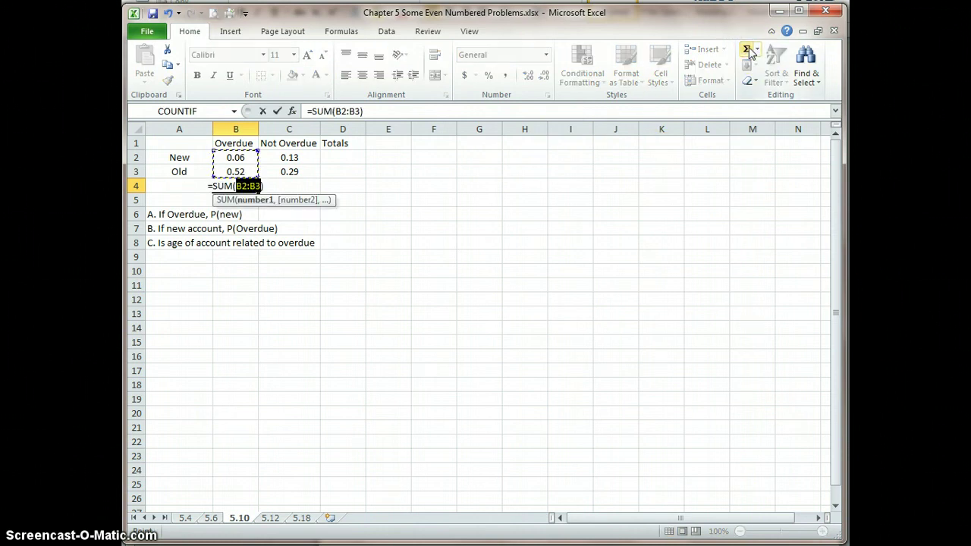
key(Return)
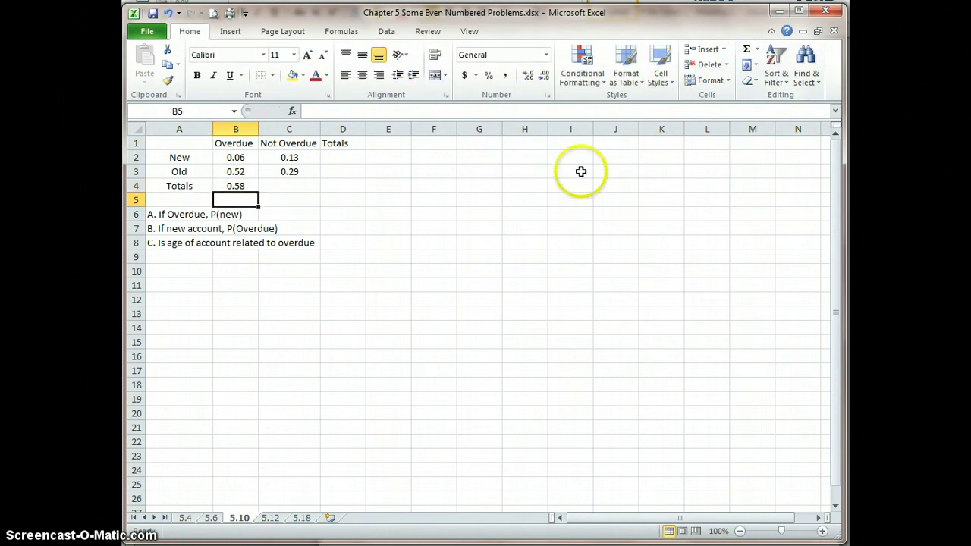
click(289, 186)
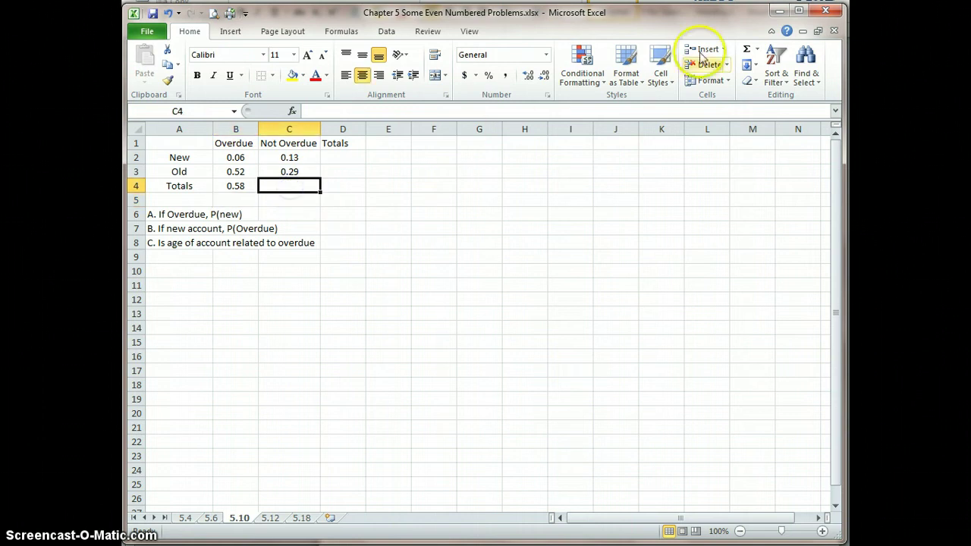
click(747, 50)
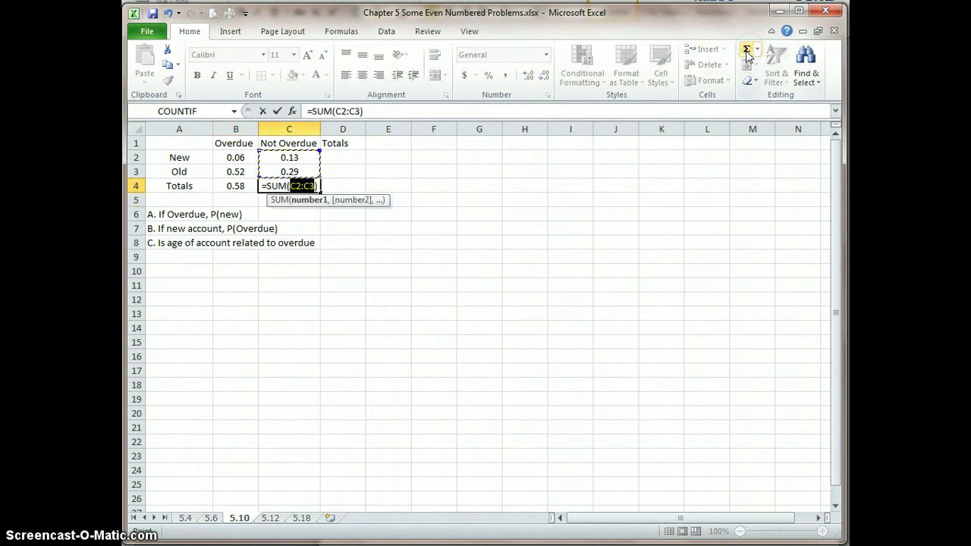
key(Return)
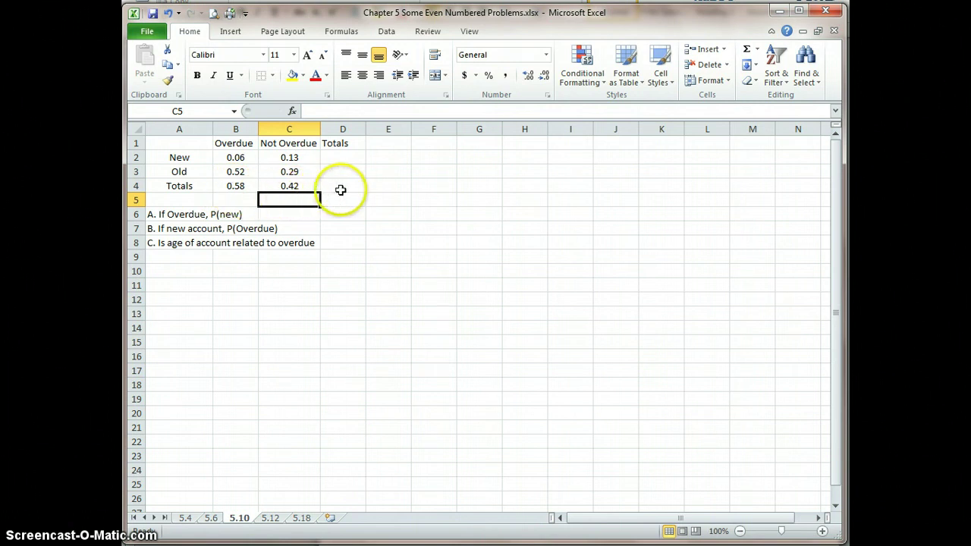
Fill the Totals column with sums: B2:C2 in D2, B3:C3 in D3, and D2:D3 in D4.
click(346, 190)
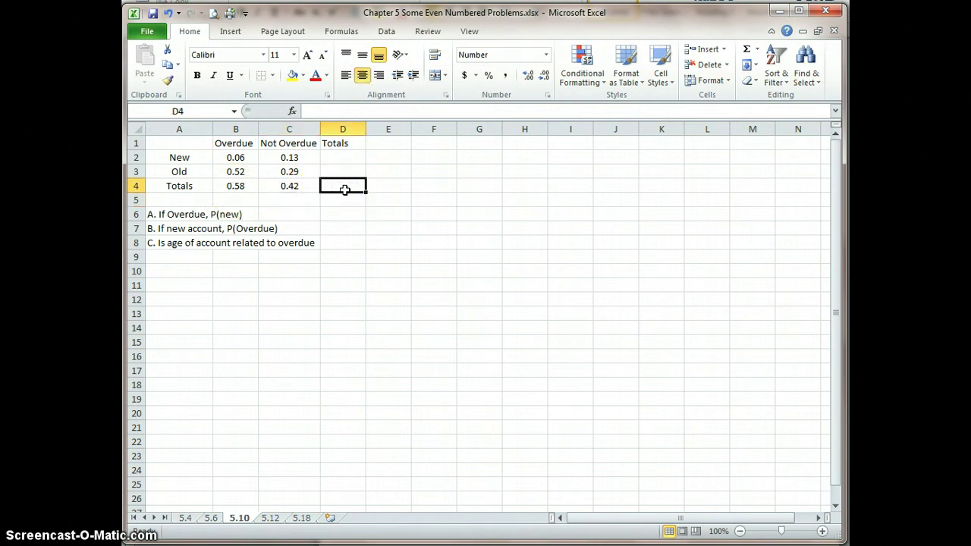
click(341, 193)
click(345, 156)
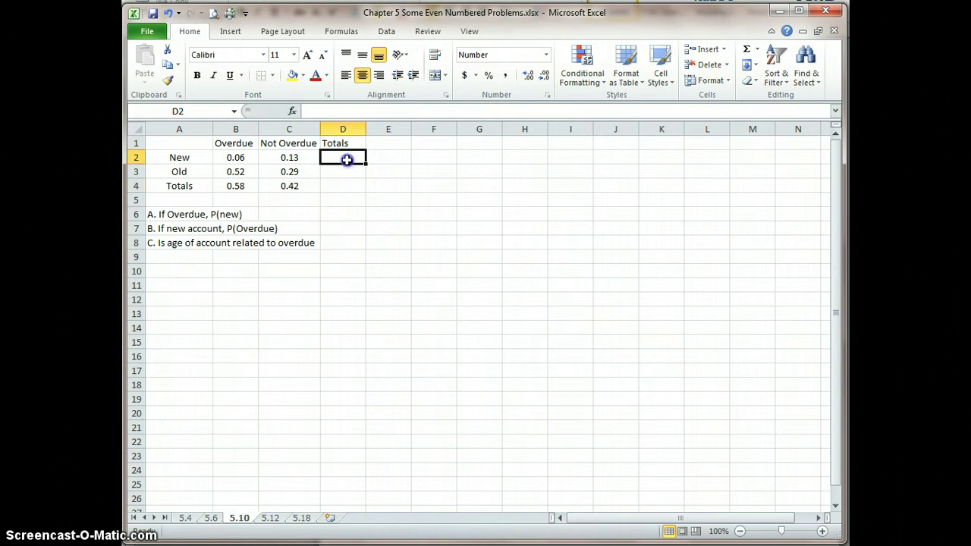
click(747, 49)
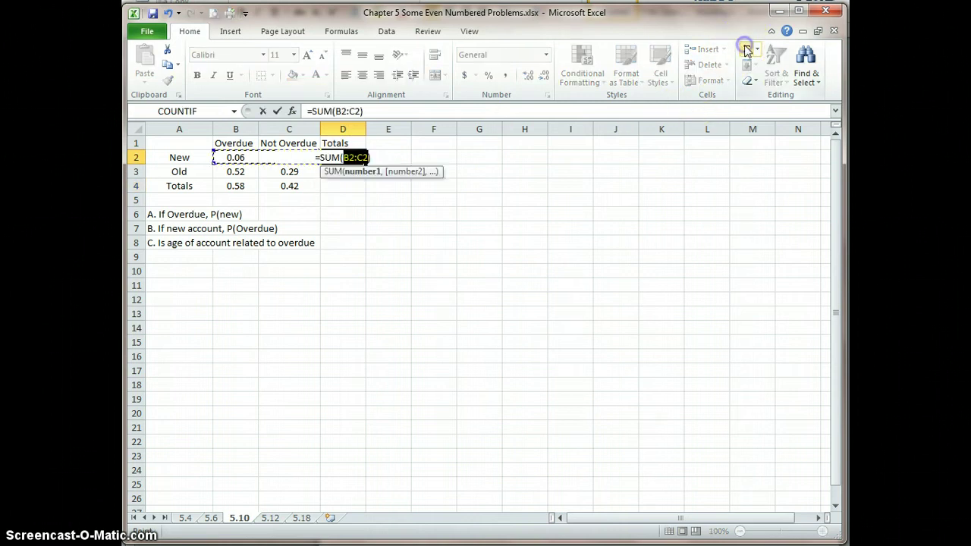
key(Return)
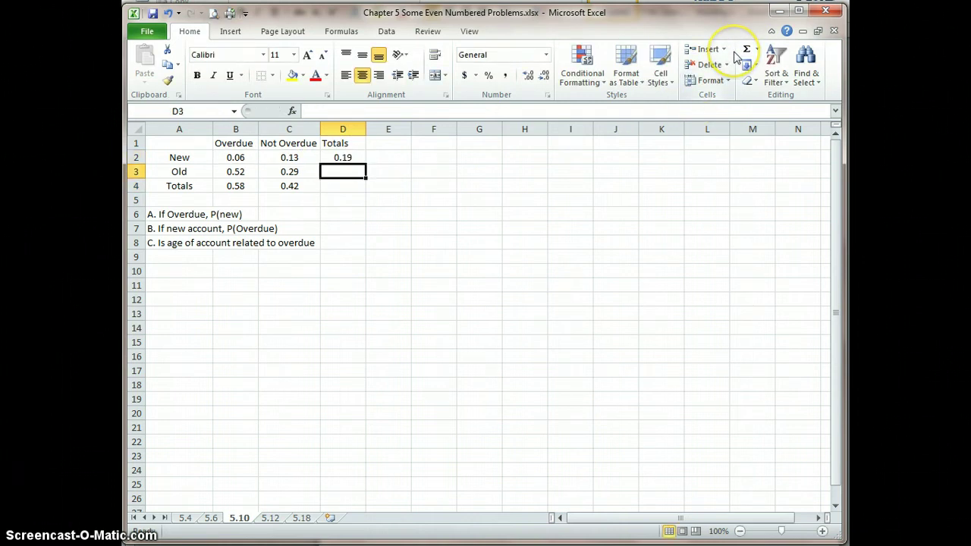
click(746, 48)
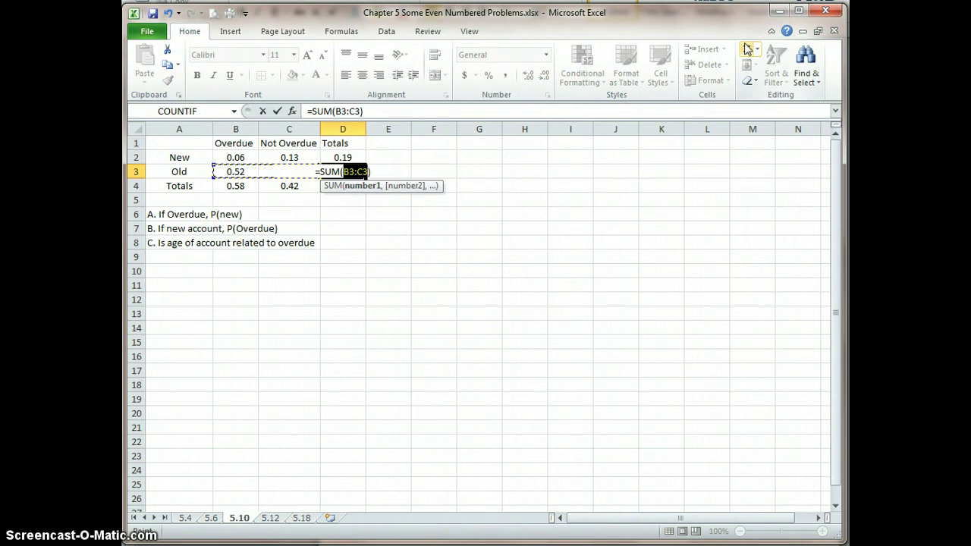
key(Return)
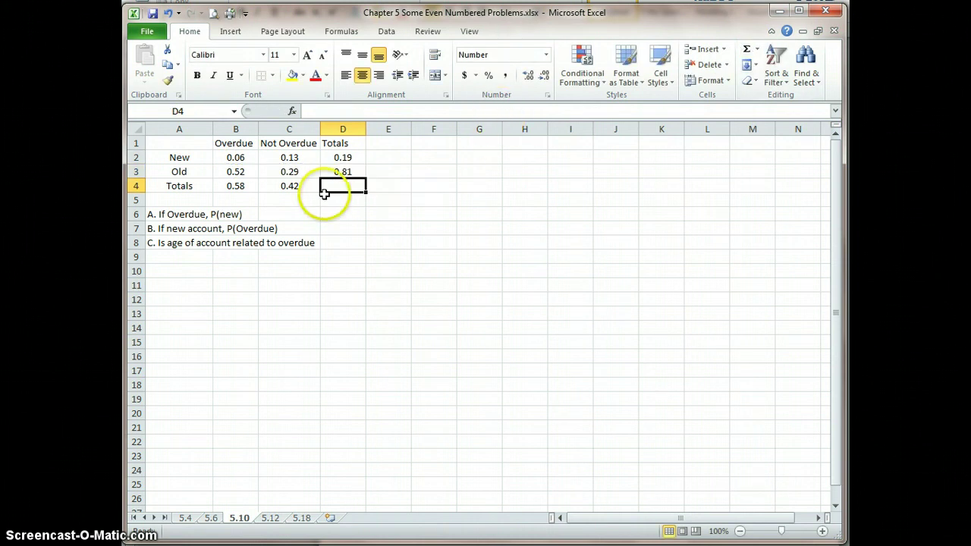
click(746, 49)
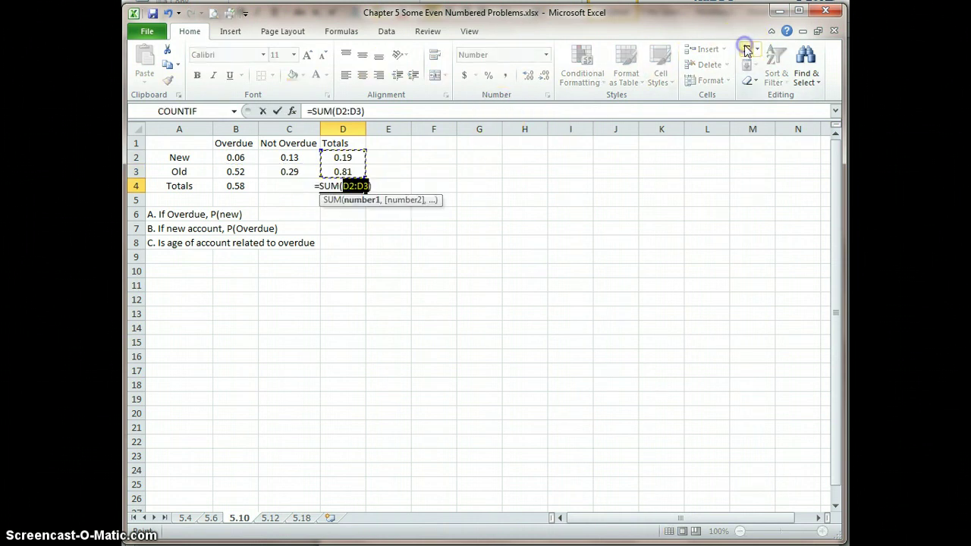
key(Return)
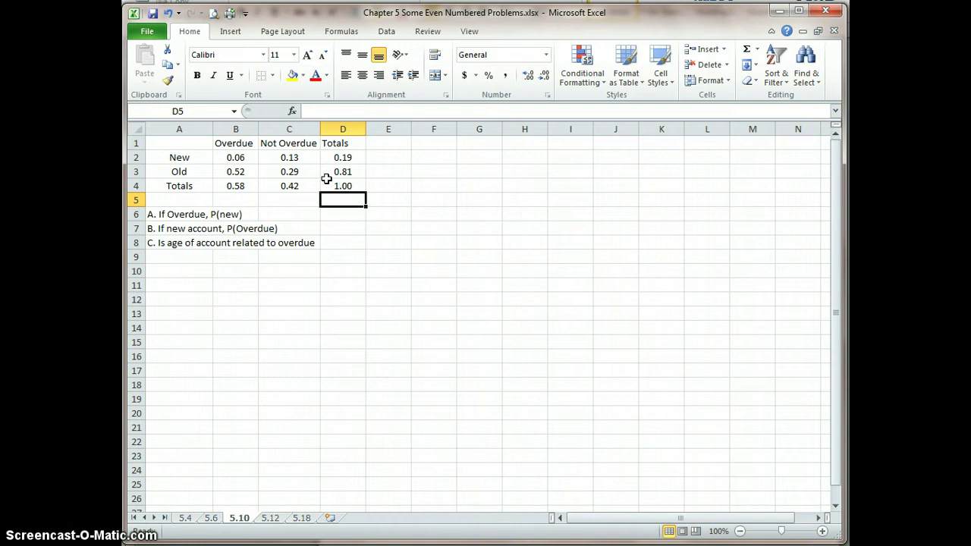
Answer question A in D6 by dividing new overdue accounts by total overdue with the formula =B2/B4.
click(241, 190)
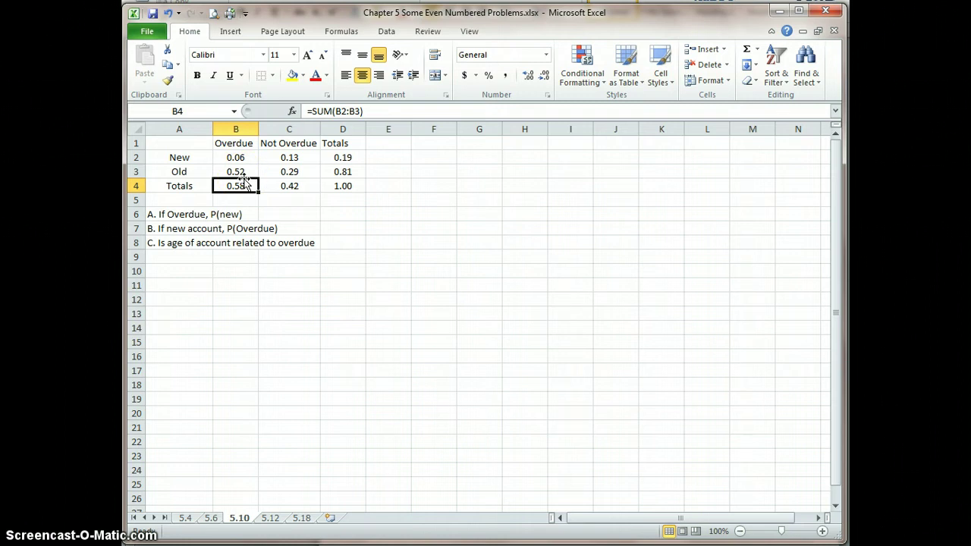
click(354, 216)
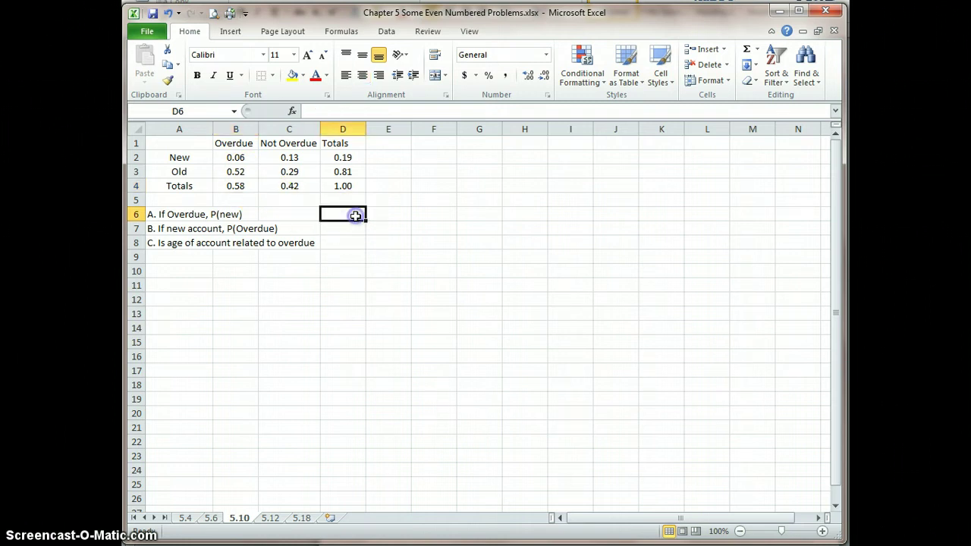
text(=)
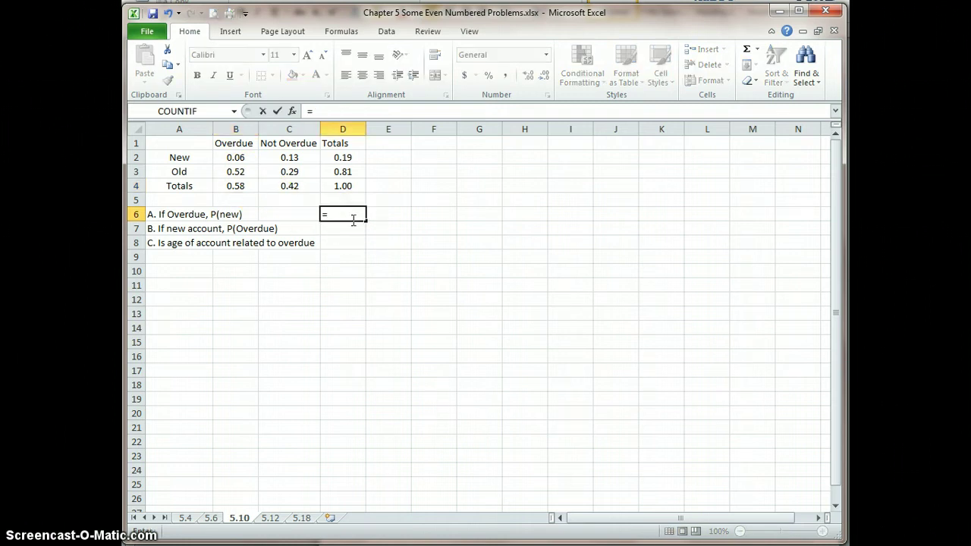
click(237, 158)
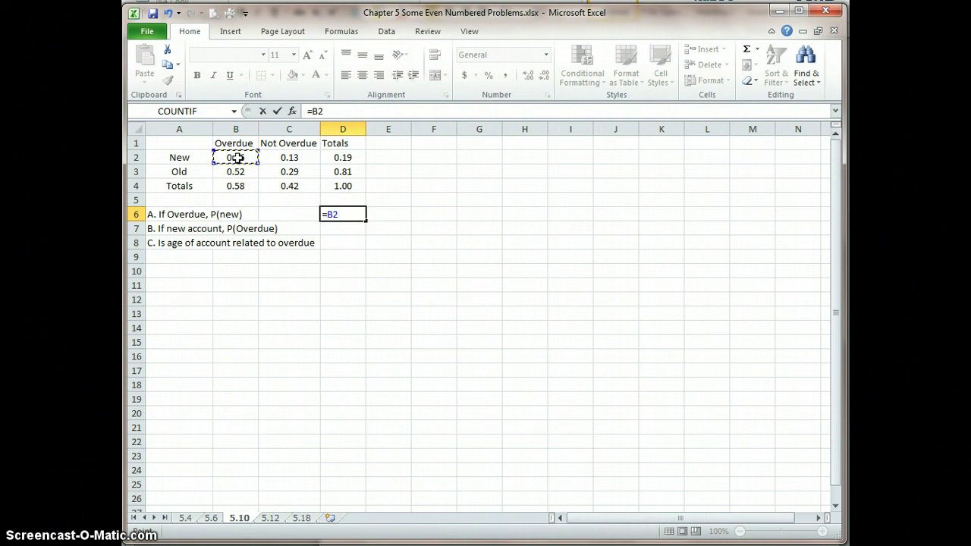
text(/)
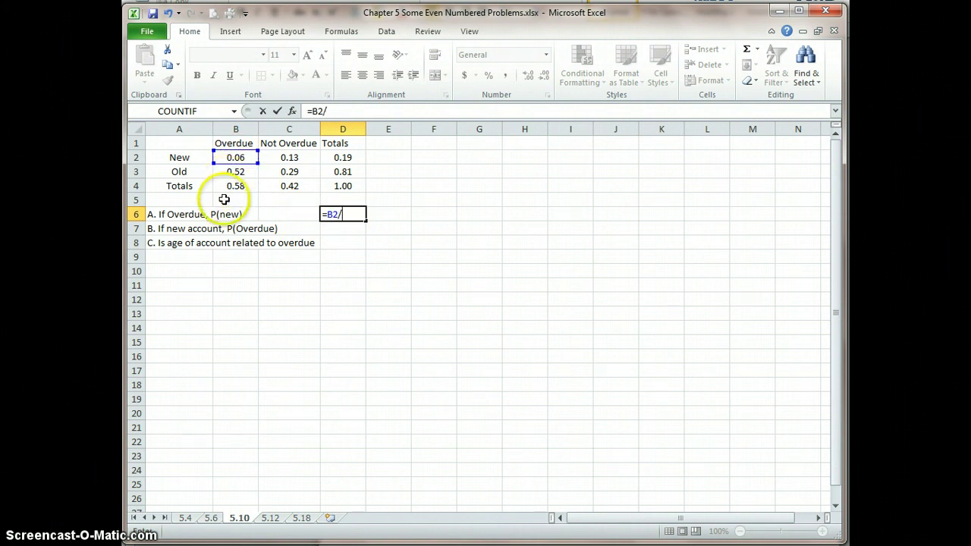
click(236, 185)
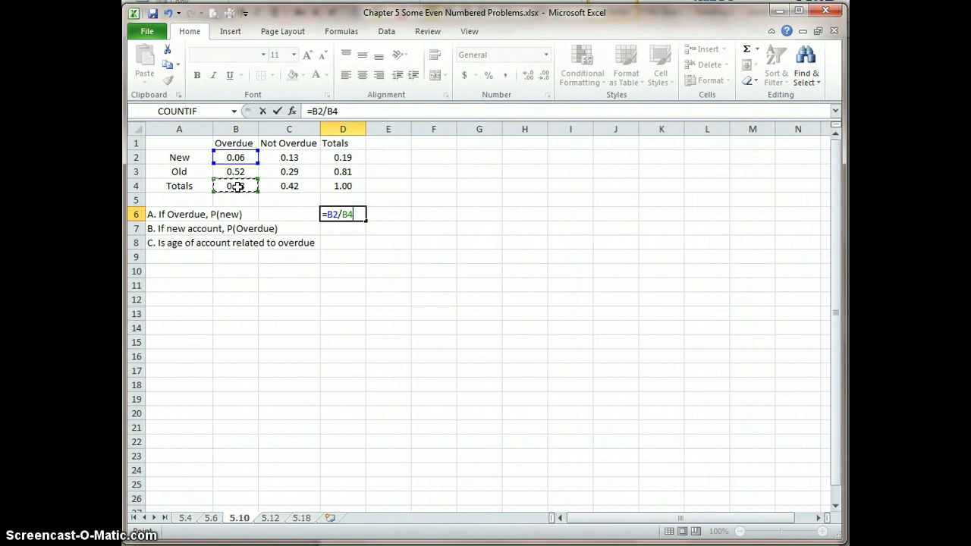
key(Return)
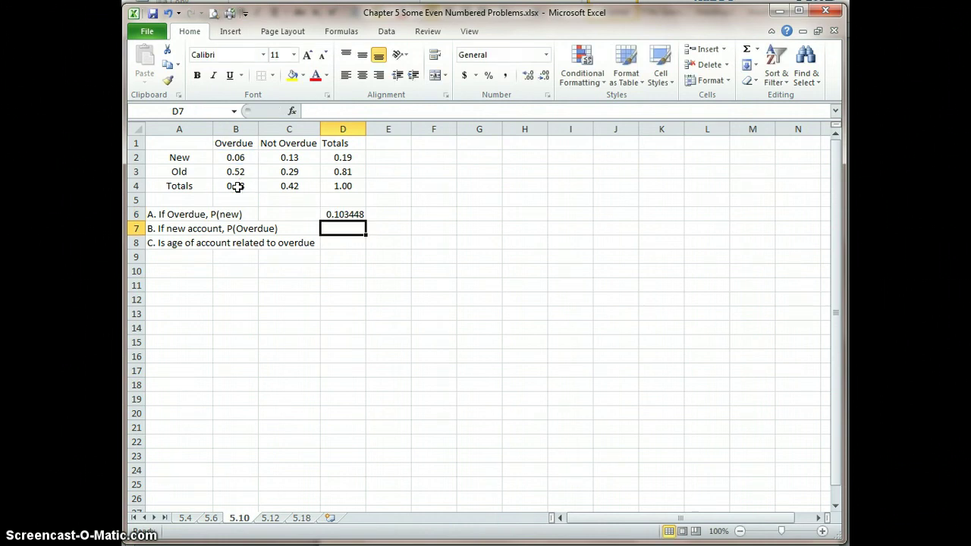
Format the question A result in D6 to three decimal places and review its formula without changing it.
click(345, 215)
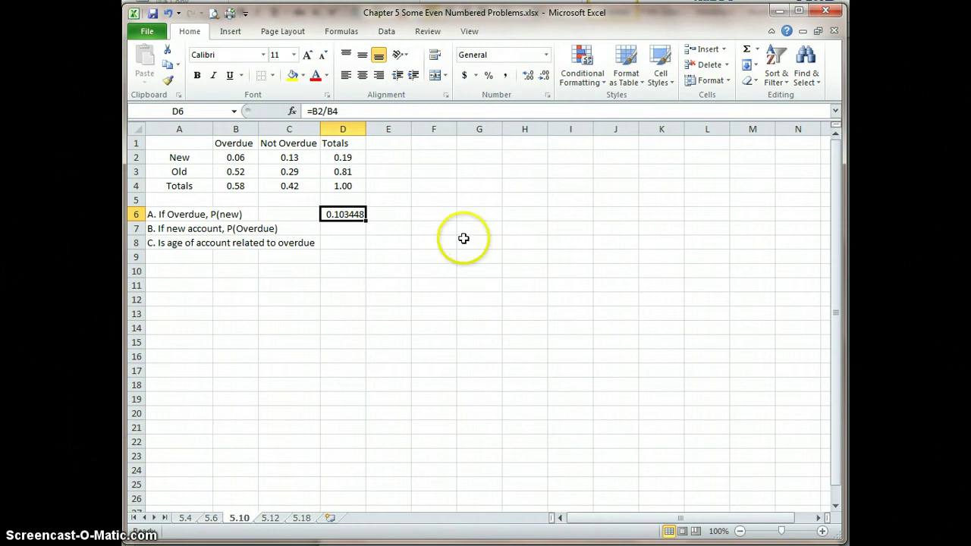
click(530, 76)
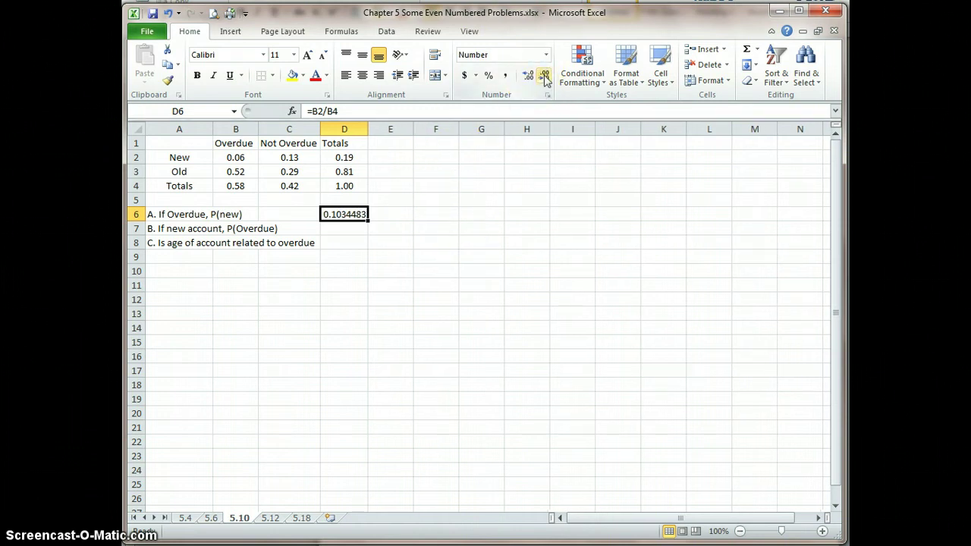
click(544, 75)
click(544, 76)
click(544, 76)
click(543, 76)
click(361, 75)
click(338, 111)
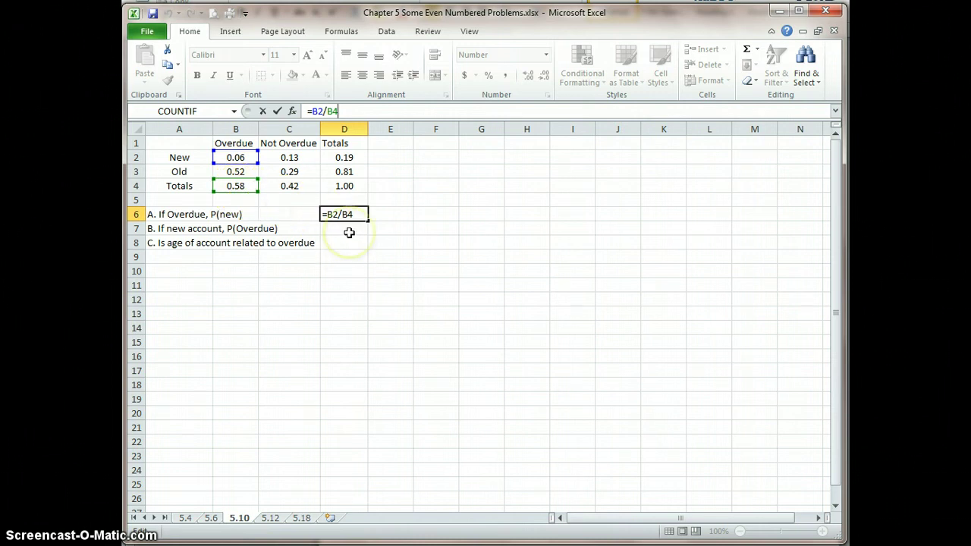
key(Return)
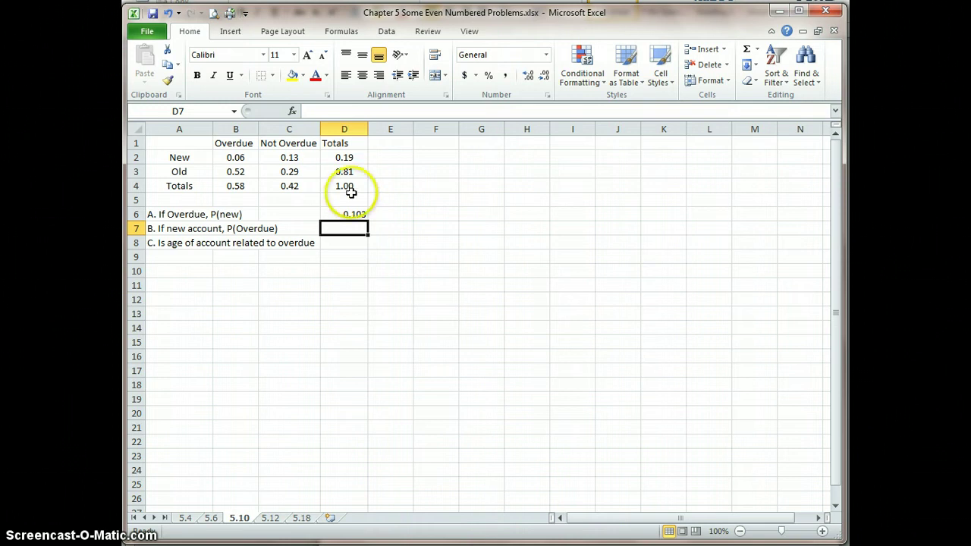
Answer question B in D7 by dividing new overdue accounts by total new accounts with the formula =B2/D2.
text(=)
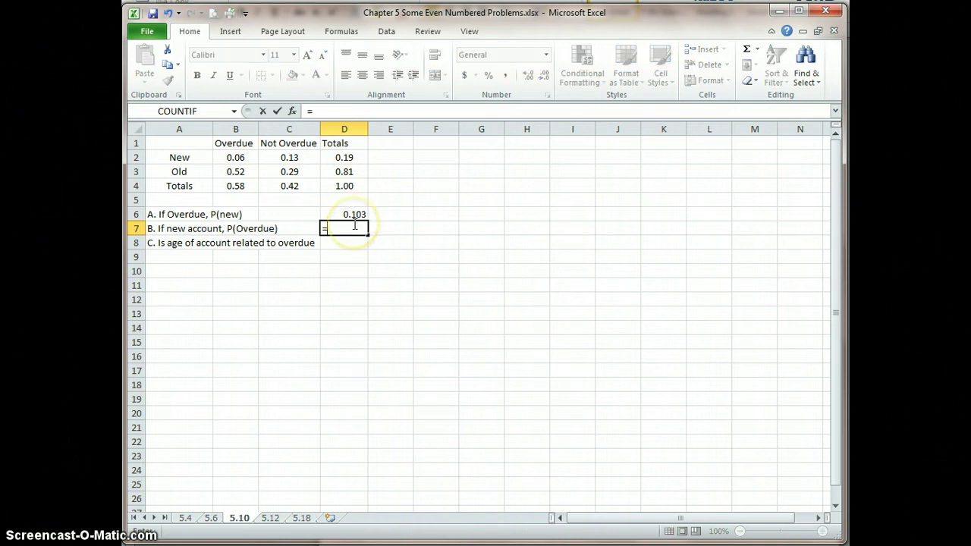
click(236, 159)
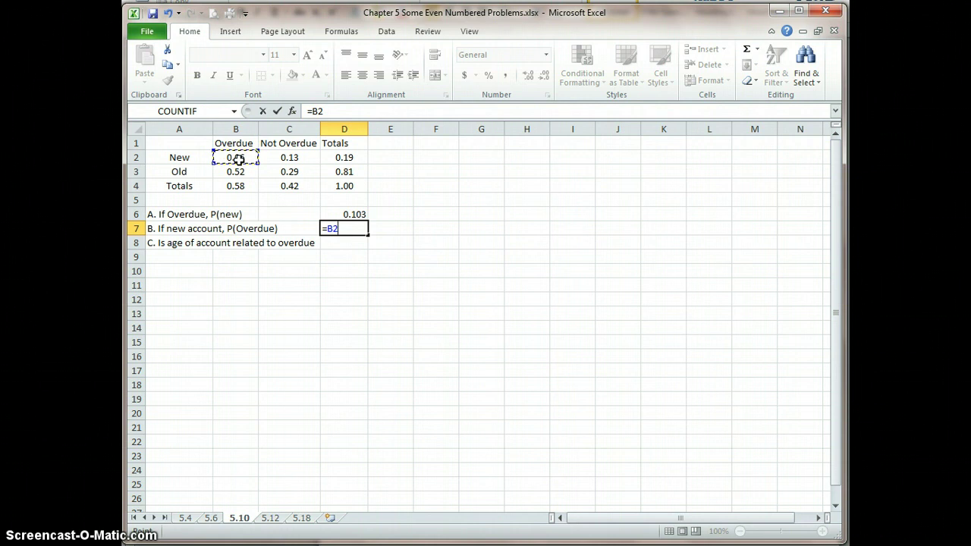
text(/)
click(345, 158)
key(Return)
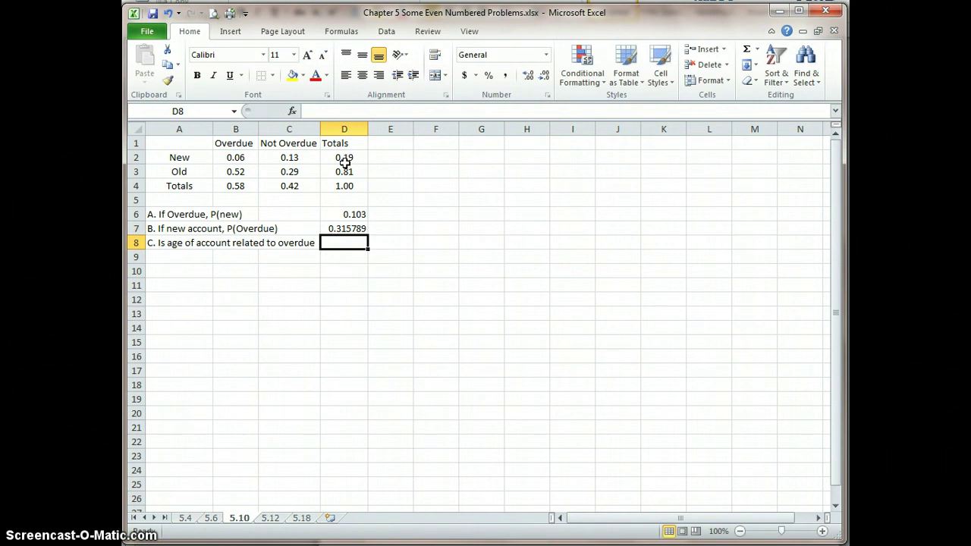
Format the question B result in D7 to three decimal places.
click(353, 231)
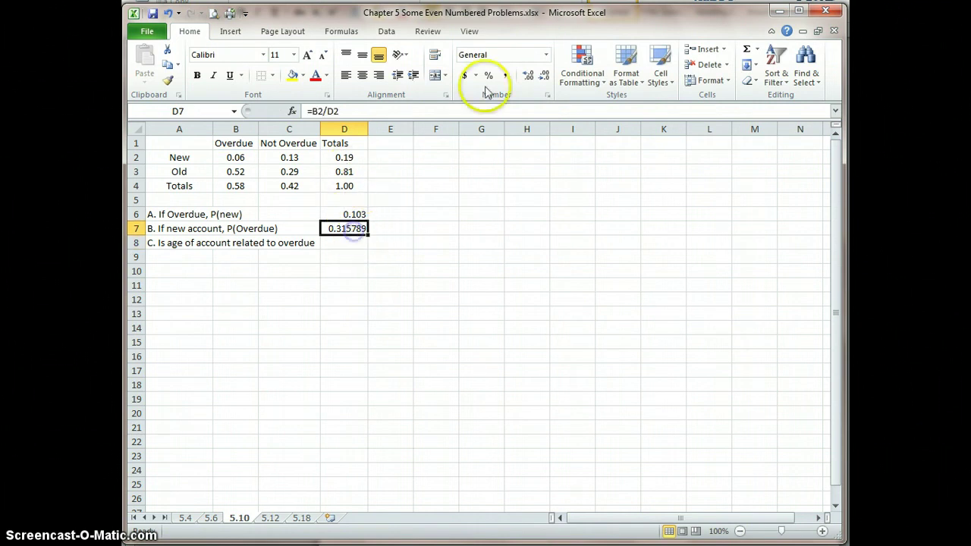
click(527, 75)
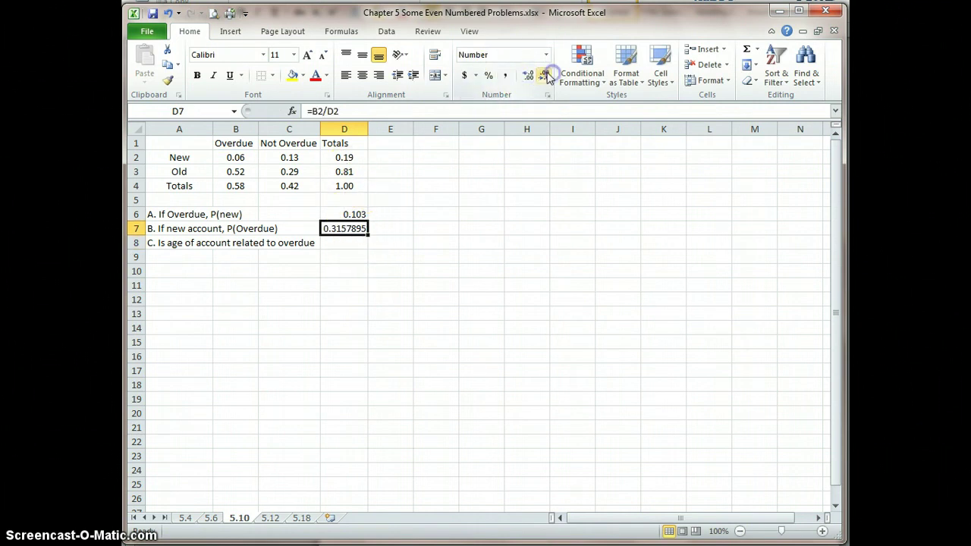
click(544, 76)
click(544, 76)
click(544, 75)
click(545, 76)
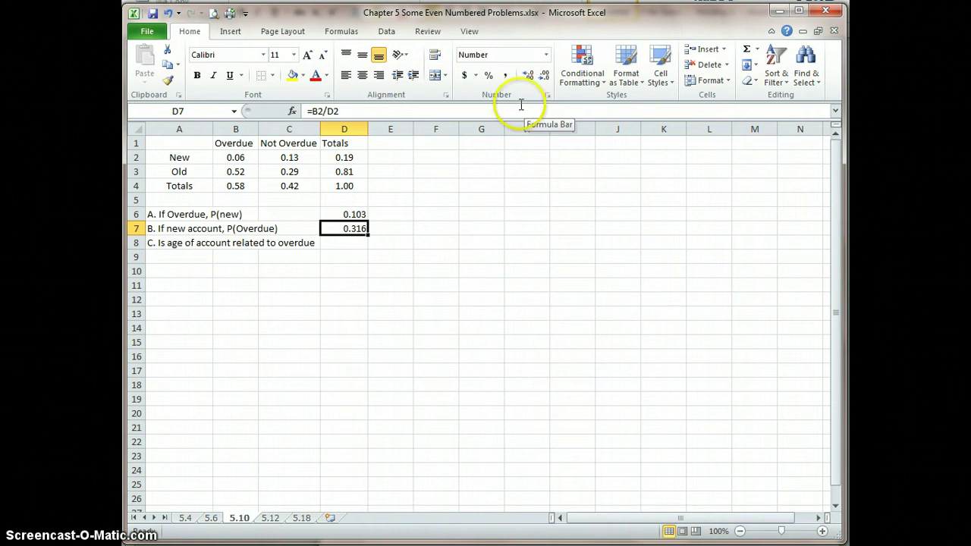
Review the question B formula in D7 without changing it, and inspect the probabilities in D2, B2 and B3 for question C.
click(330, 111)
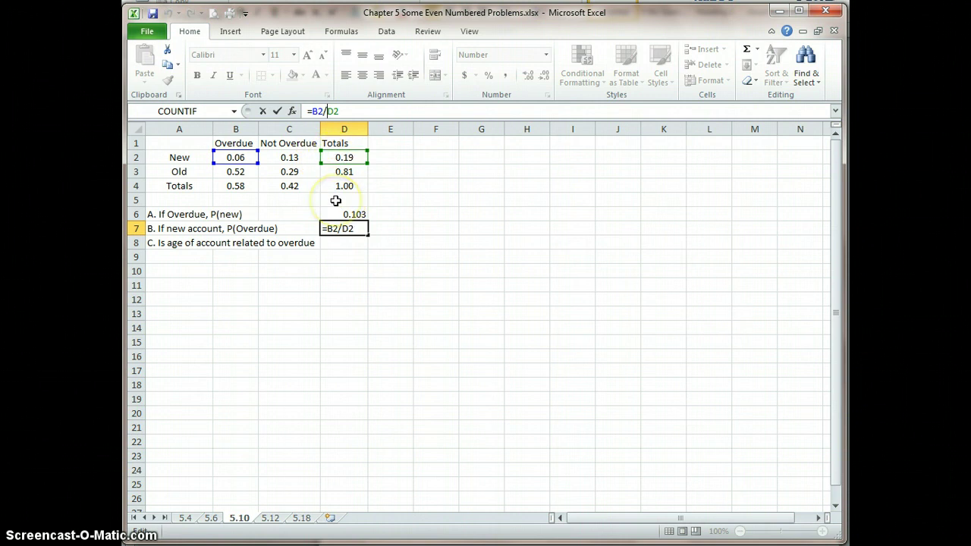
key(Return)
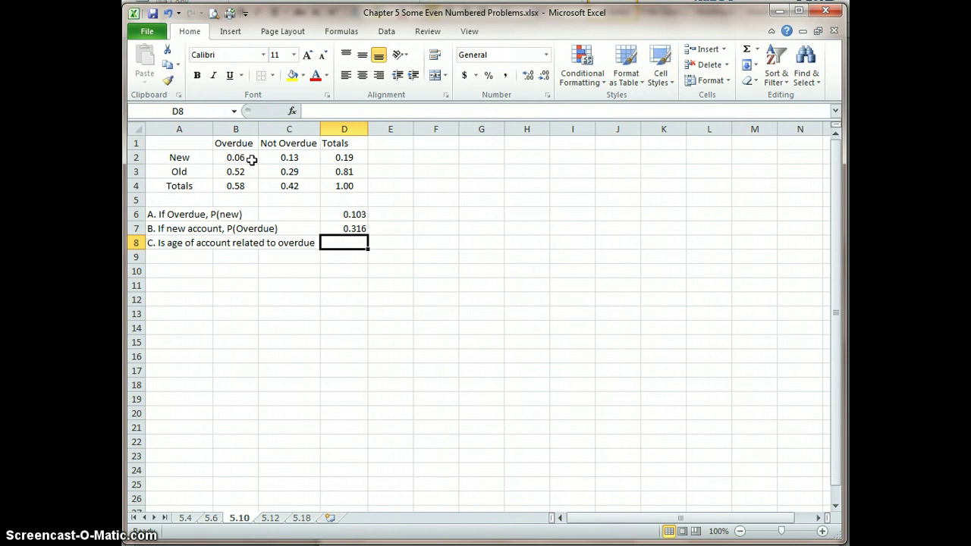
click(343, 159)
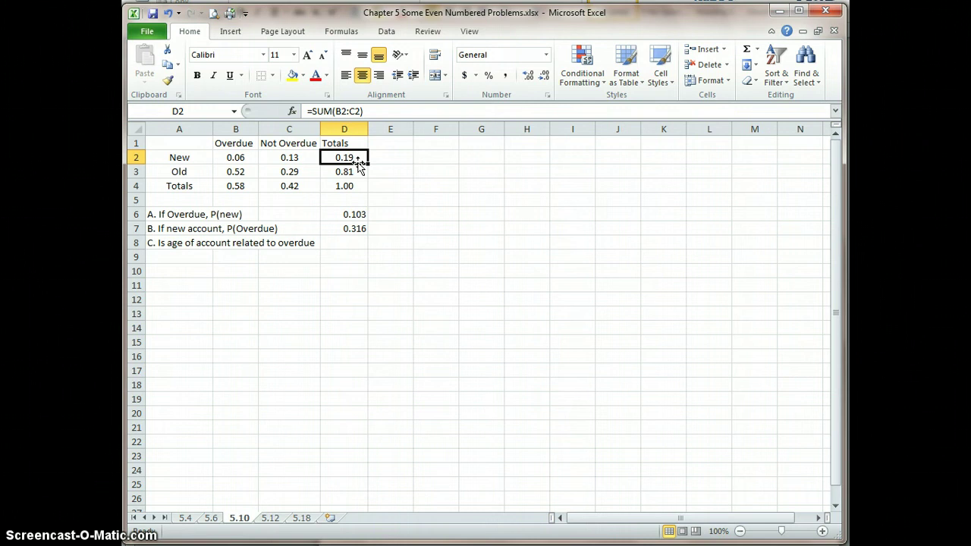
click(246, 159)
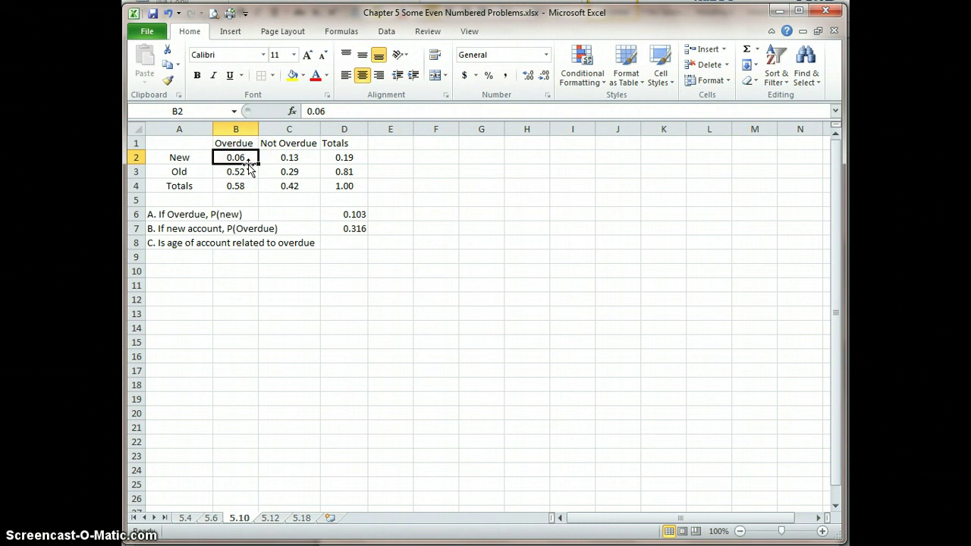
click(244, 172)
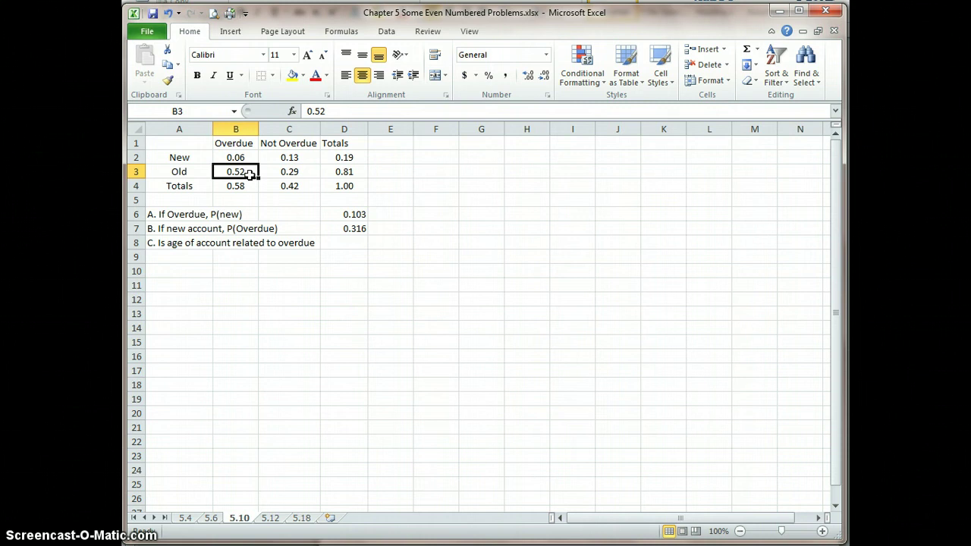
Add a new worksheet and draw a line rising from the B9 area to column D near row 5, about 0.82 by 1.33 inches.
click(336, 518)
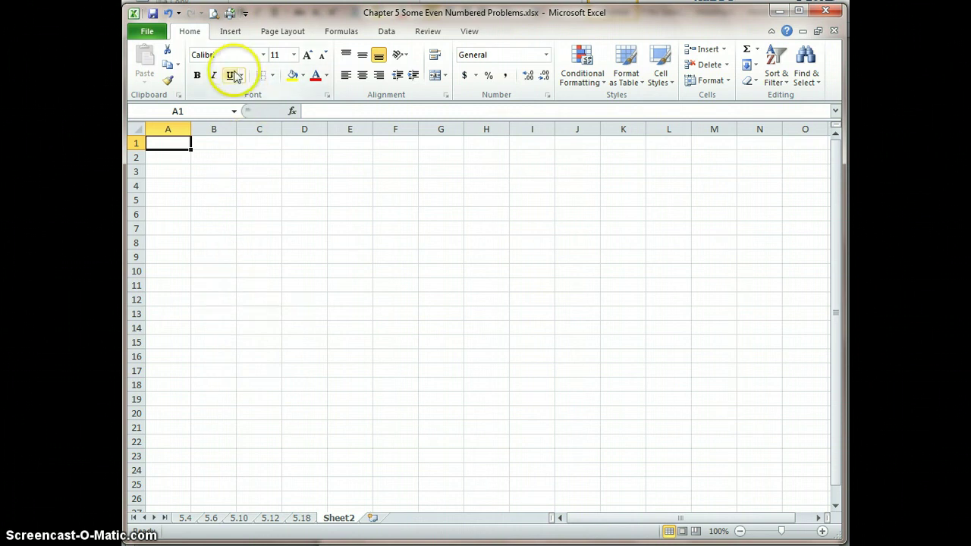
click(231, 32)
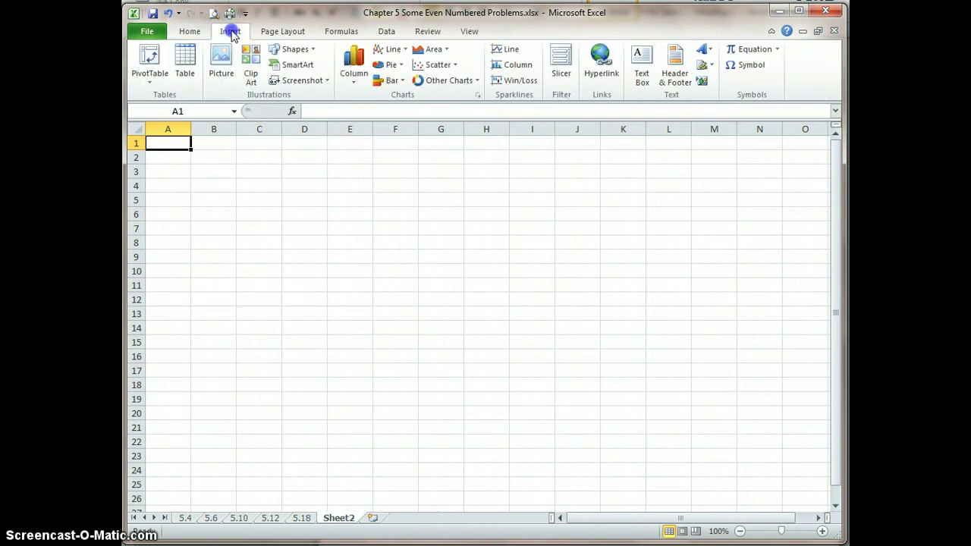
click(313, 54)
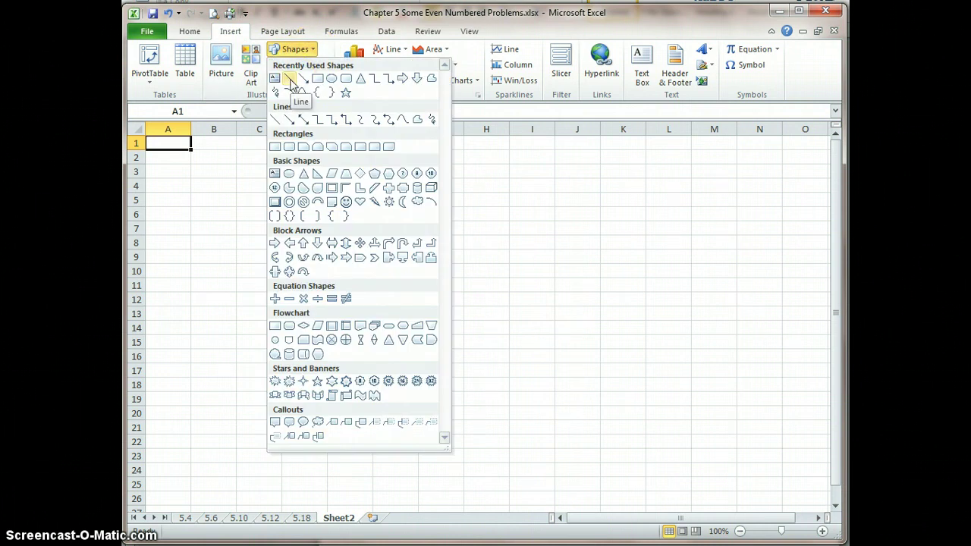
click(290, 79)
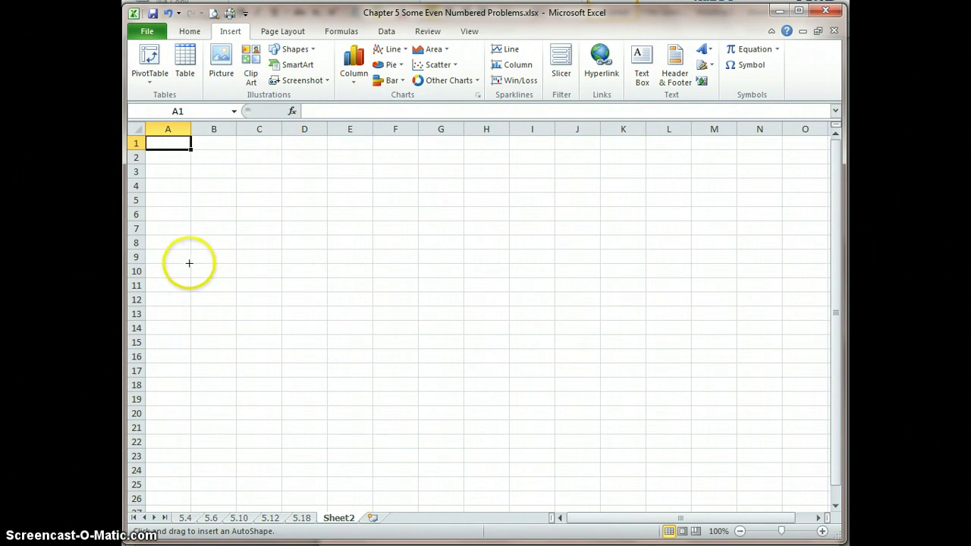
drag(190, 262, 230, 255)
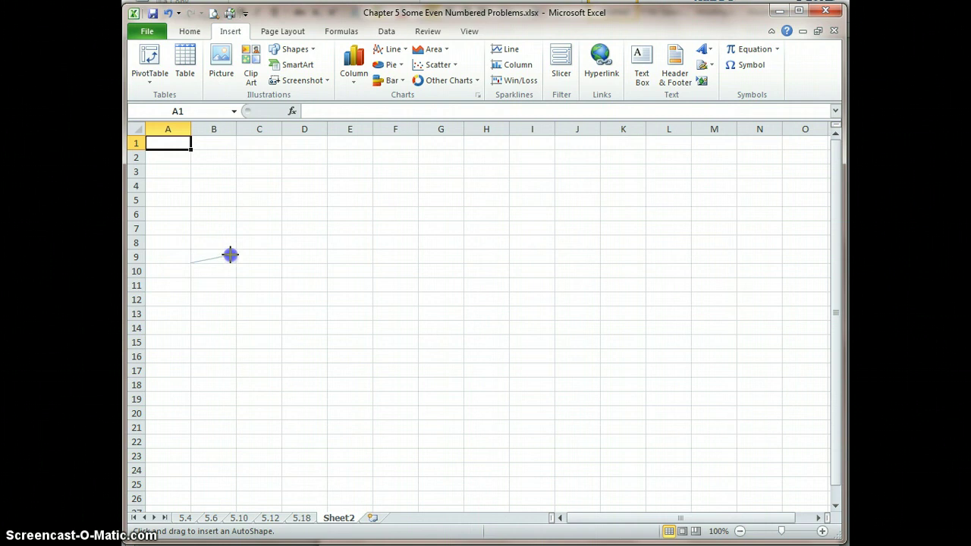
drag(230, 254, 281, 206)
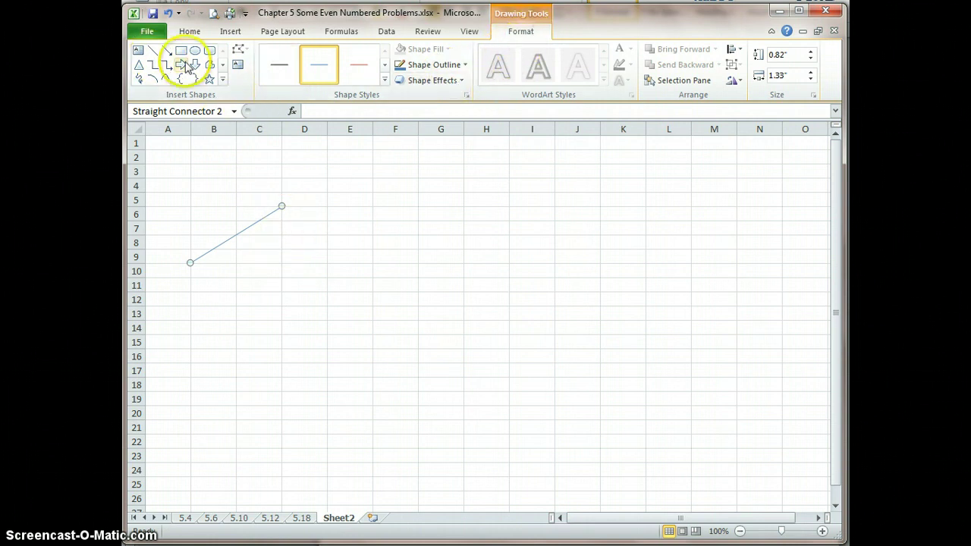
Draw a second line from the same starting point down to column D near row 14, about 1.03 by 1.33 inches.
click(154, 51)
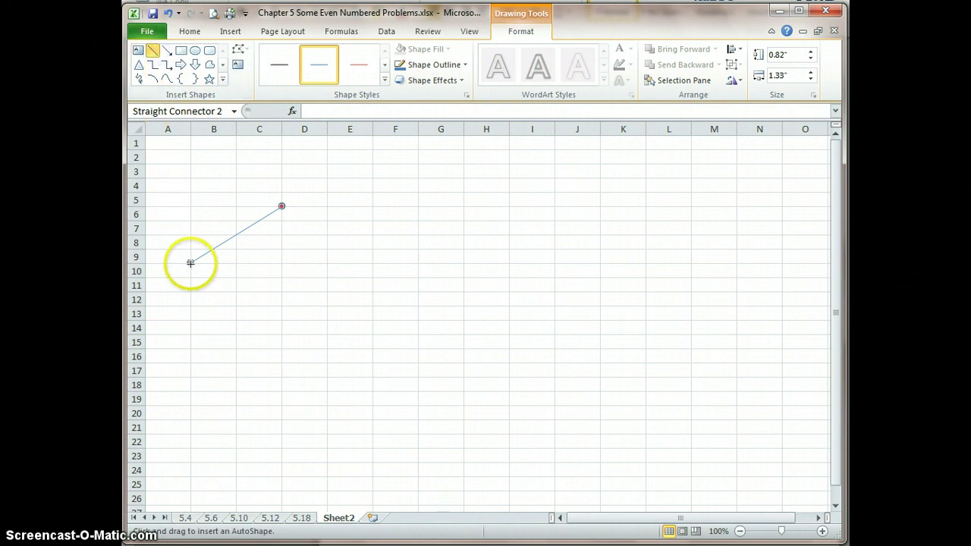
drag(191, 262, 281, 333)
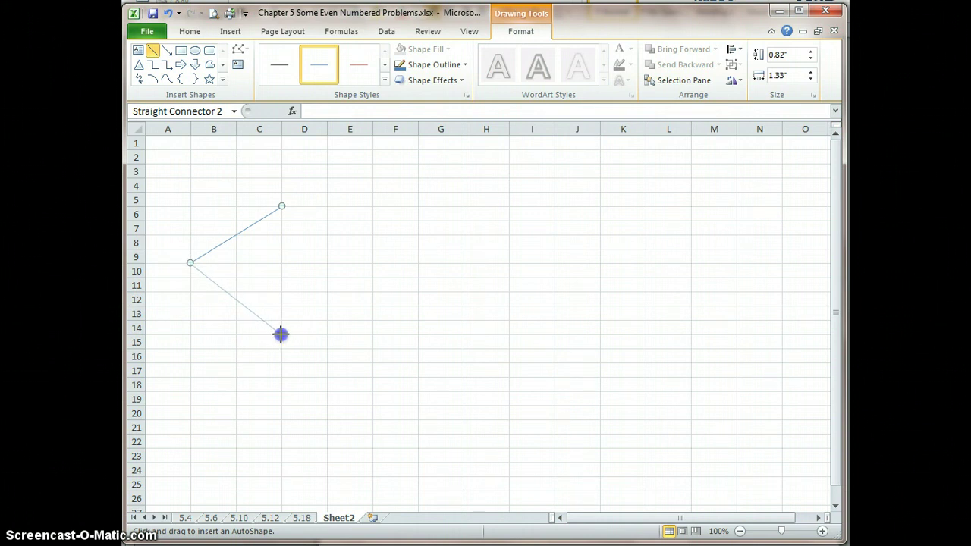
drag(280, 334, 281, 333)
drag(281, 333, 281, 334)
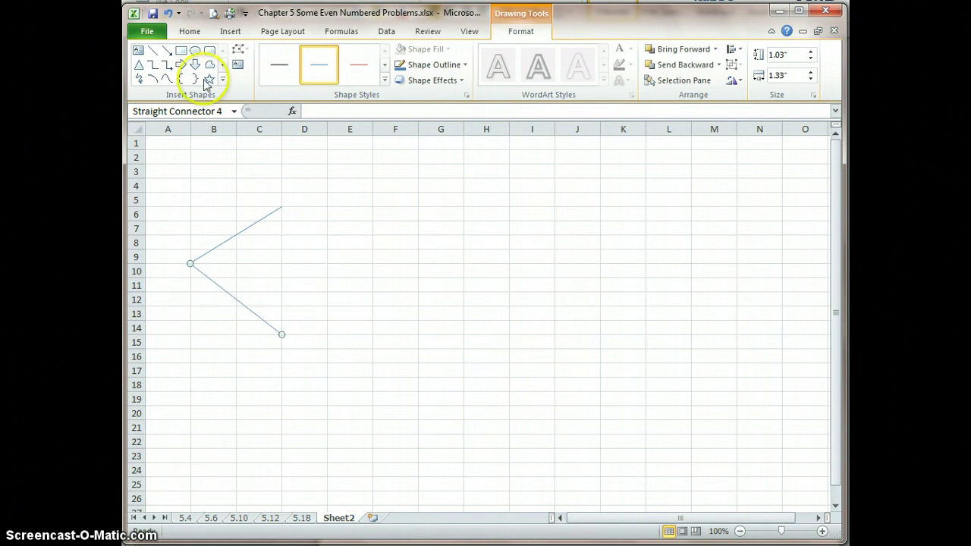
Extend both branches with horizontal lines about 1.35 inches long across columns D and E.
click(153, 54)
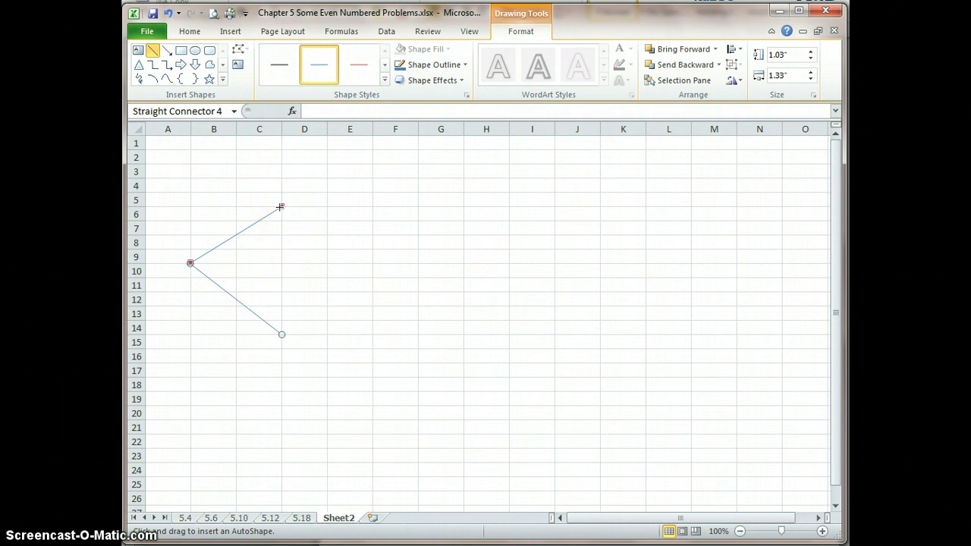
drag(281, 206, 372, 207)
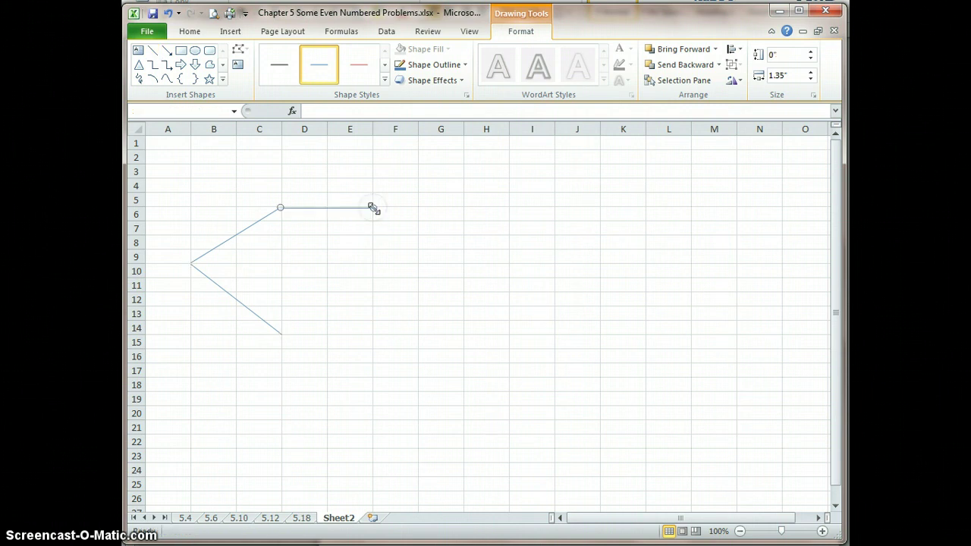
click(154, 53)
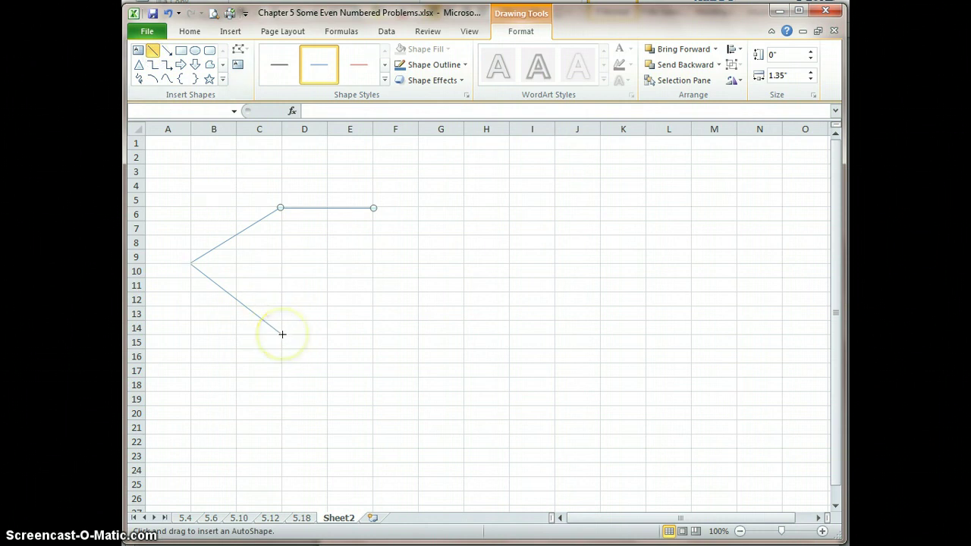
mouse_move(282, 337)
mouse_down()
mouse_move(290, 353)
mouse_move(281, 333)
mouse_move(373, 334)
mouse_up()
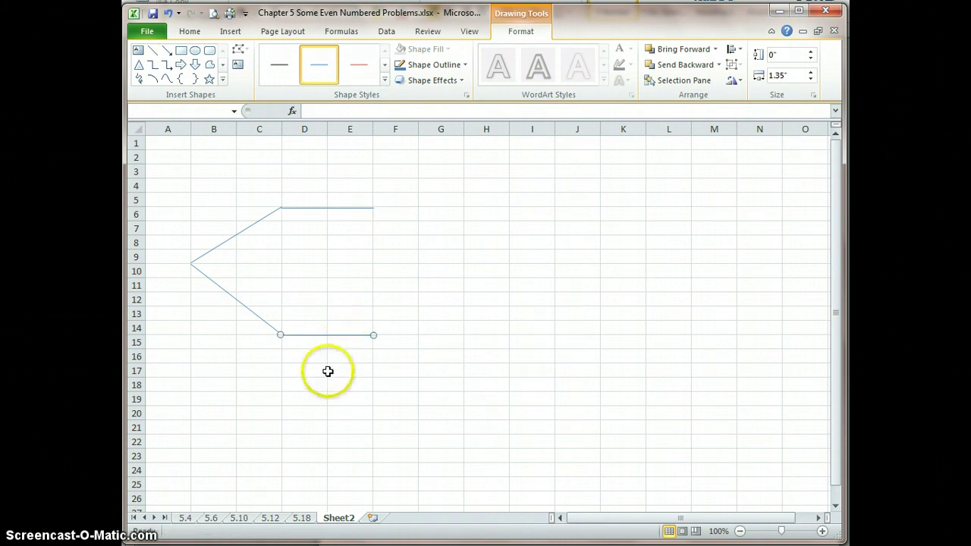
drag(328, 371, 327, 372)
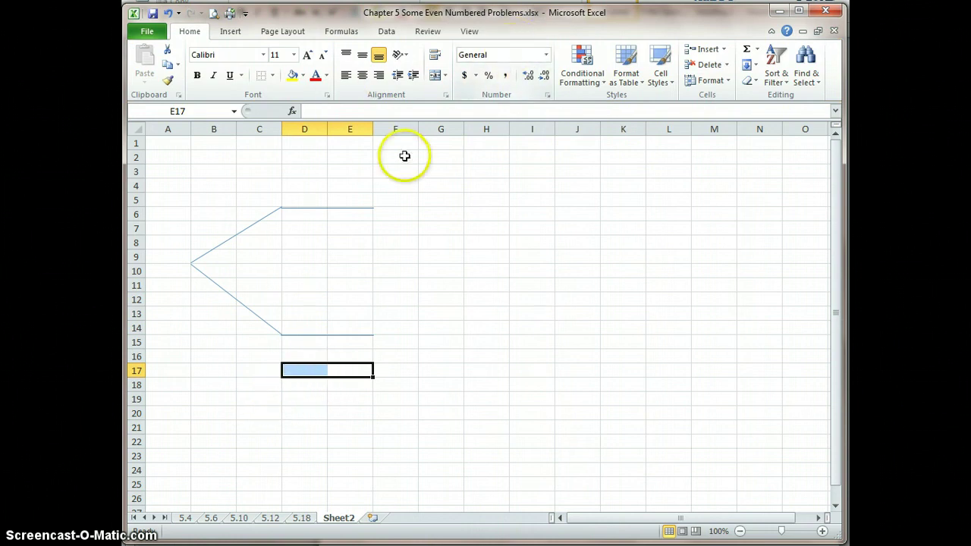
Fork the upper branch across column F with a rising line about 0.42 by 0.66 inches and a falling line about 0.4 by 0.68 inches.
double_click(318, 336)
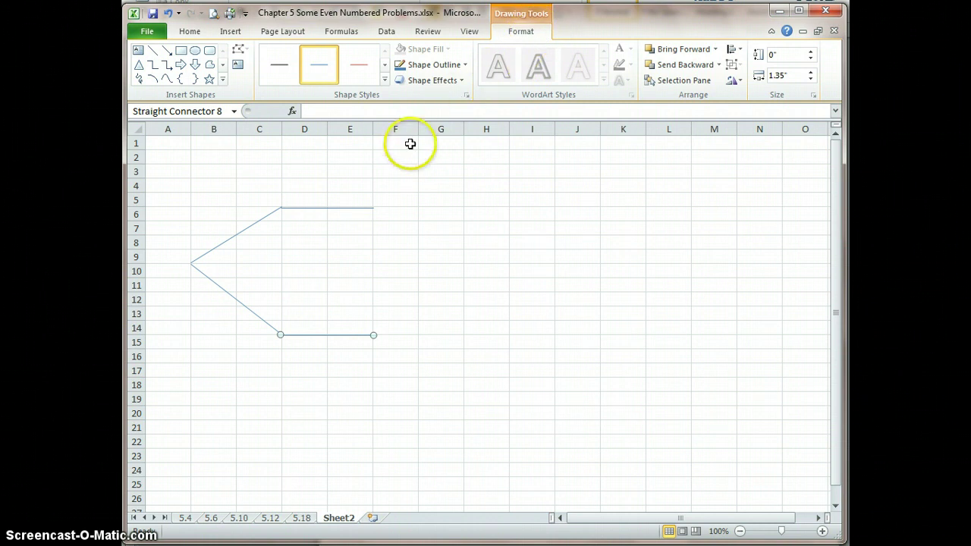
click(153, 50)
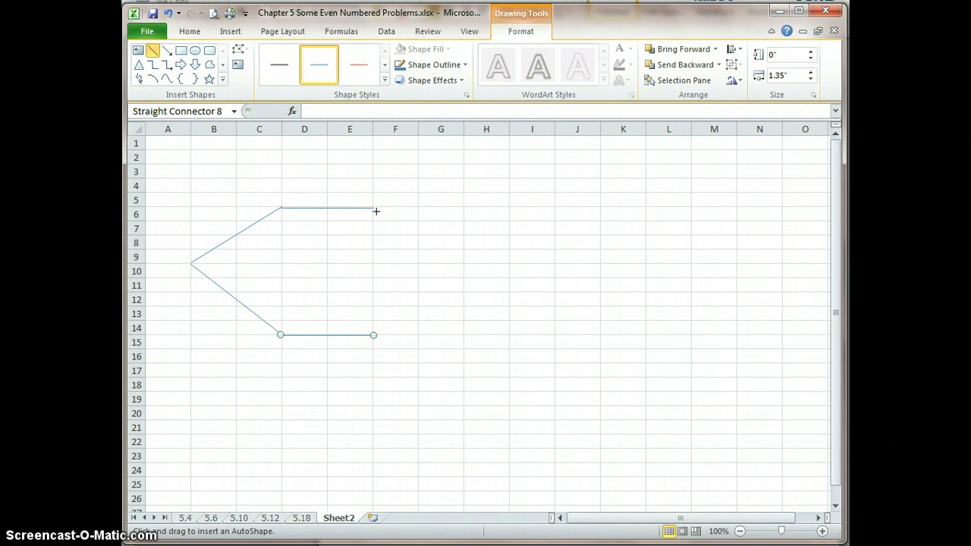
drag(372, 208, 417, 178)
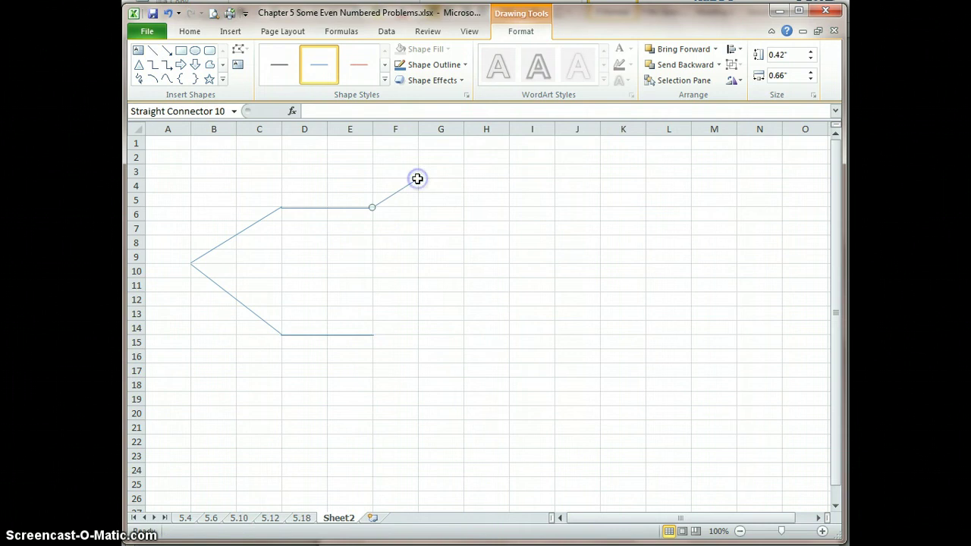
click(156, 53)
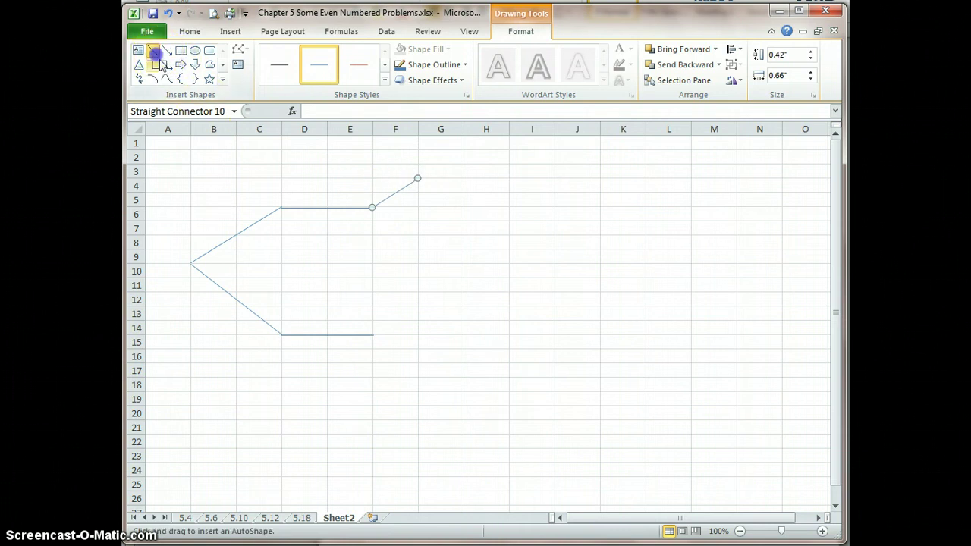
drag(373, 207, 419, 235)
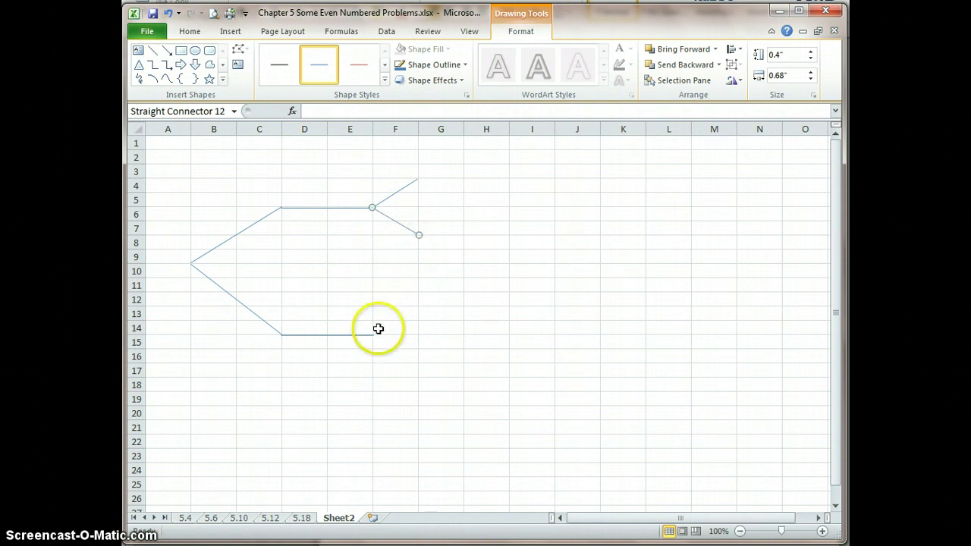
Fork the lower branch across column F with a rising line about 0.4 by 0.68 inches and a falling line about 0.65 by 0.69 inches.
click(153, 51)
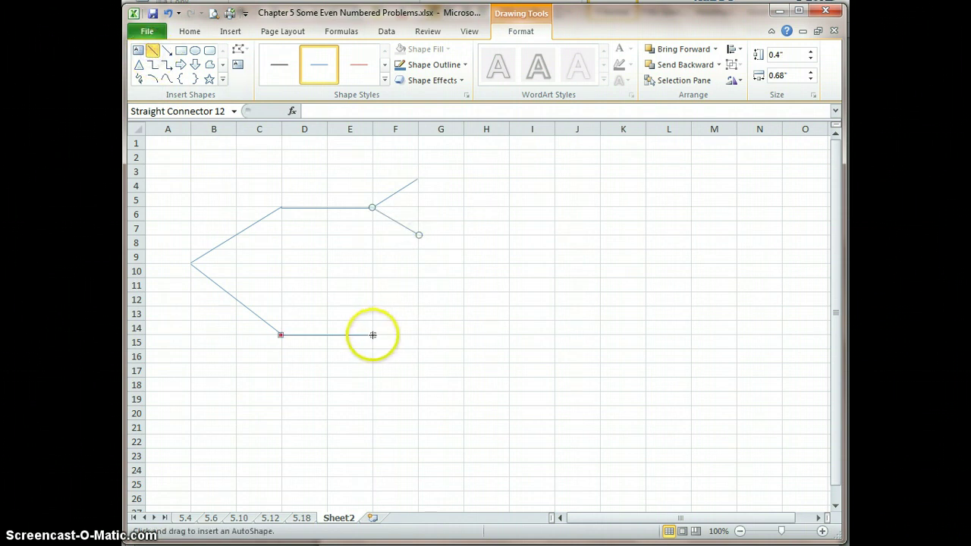
drag(372, 335, 418, 307)
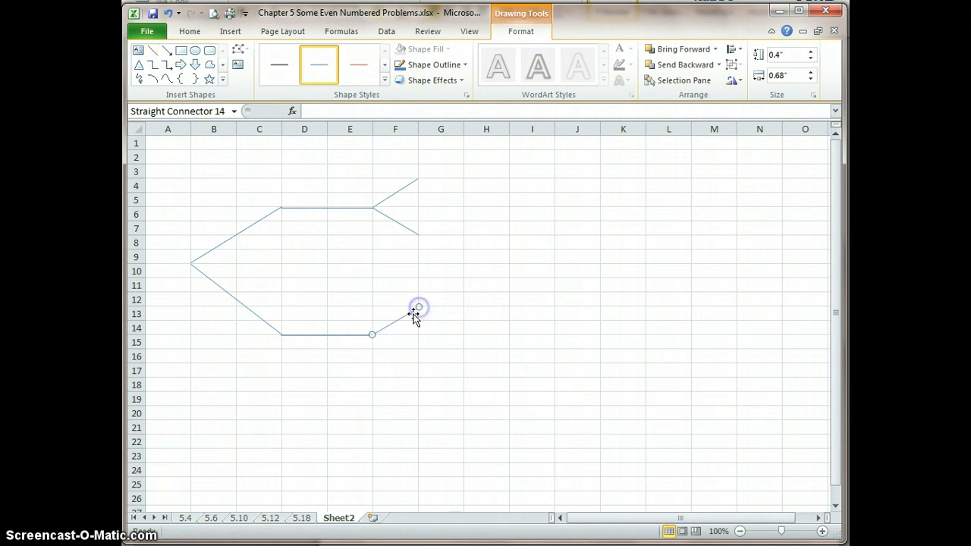
click(152, 50)
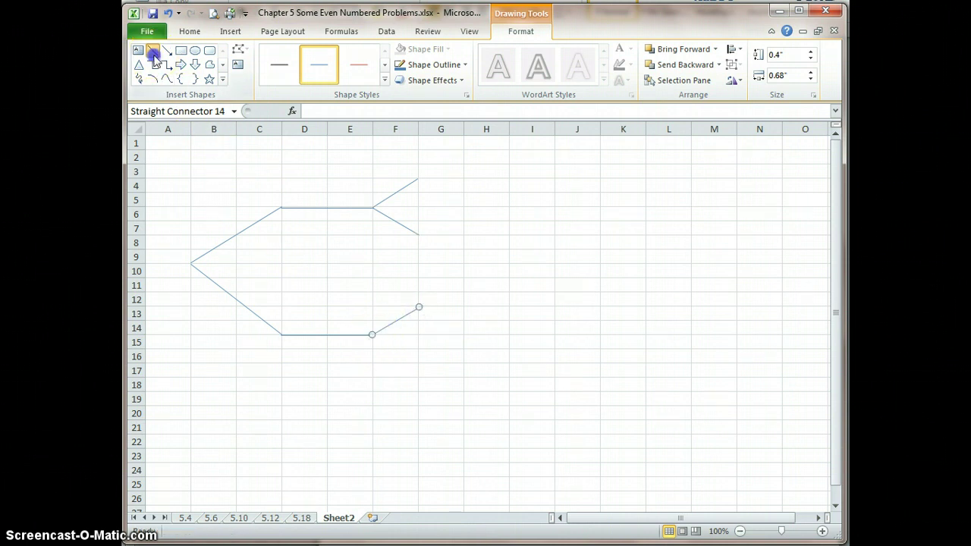
drag(372, 335, 419, 376)
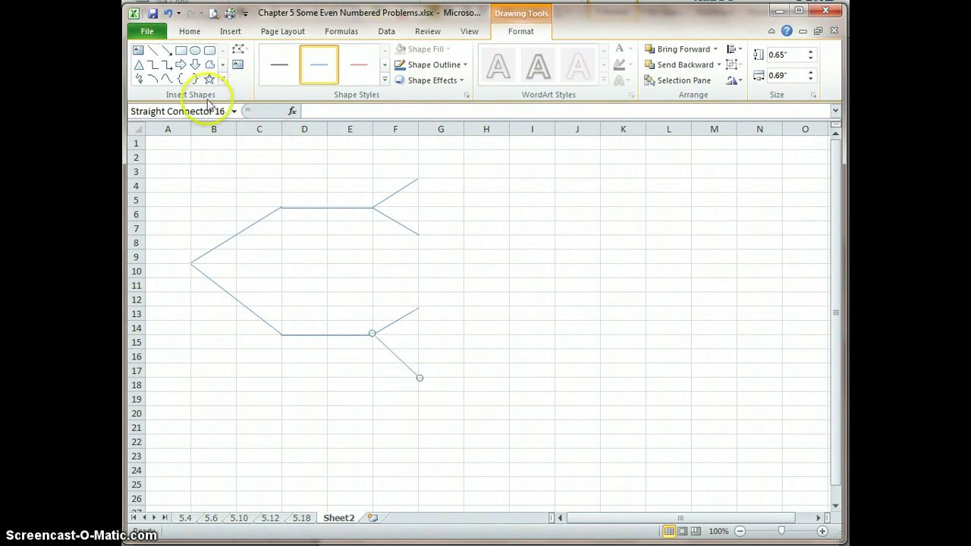
Extend both arms of the upper fork across columns G and H with horizontal lines about 1.34 and 1.33 inches long.
click(152, 50)
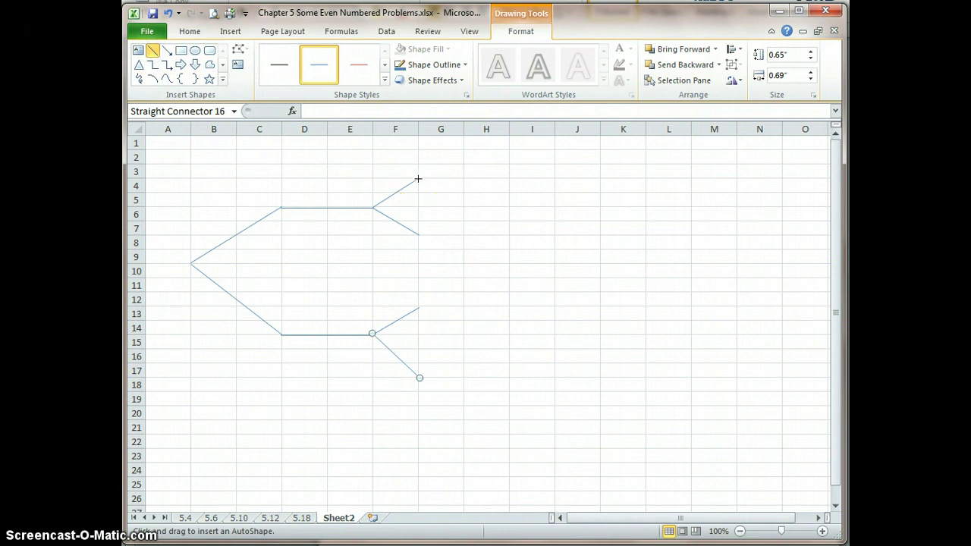
drag(418, 178, 510, 183)
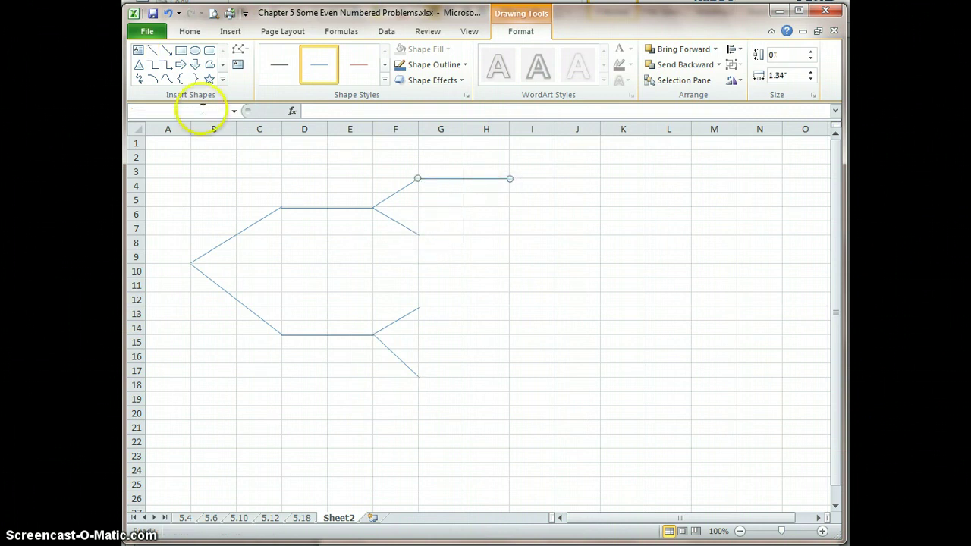
click(152, 50)
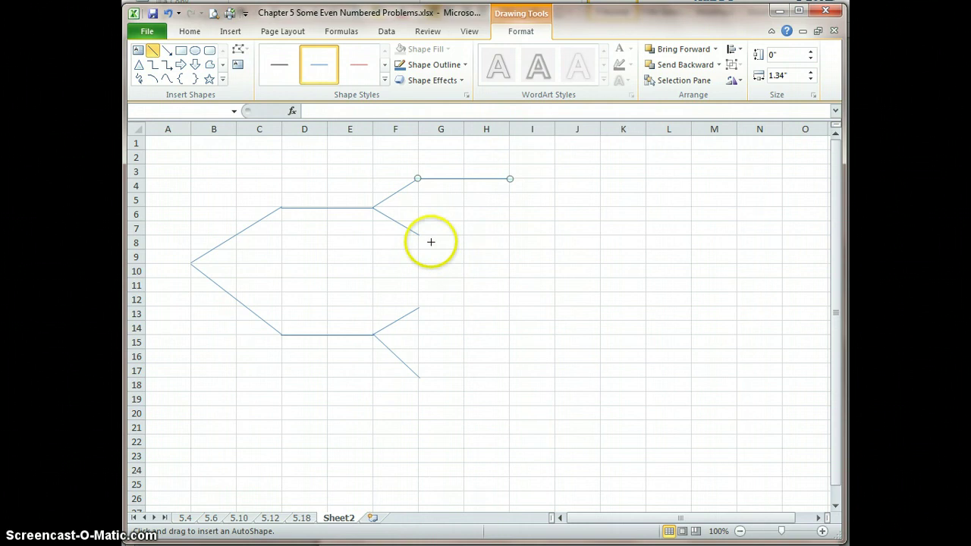
drag(418, 236, 509, 235)
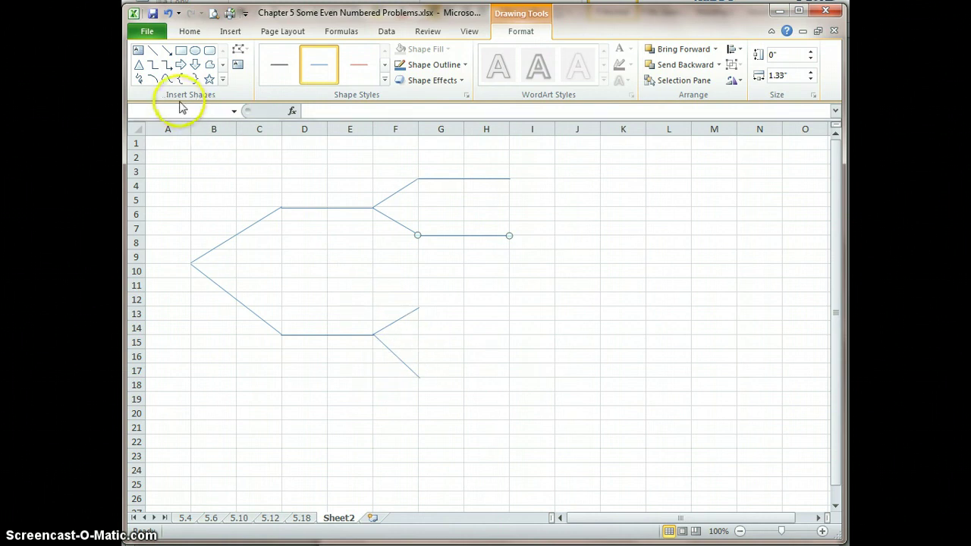
Extend the lower fork's rising arm with a horizontal line about 1.34 inches long across columns G and H, and adjust the falling arm to about 0.66 by 0.69 inches.
click(154, 52)
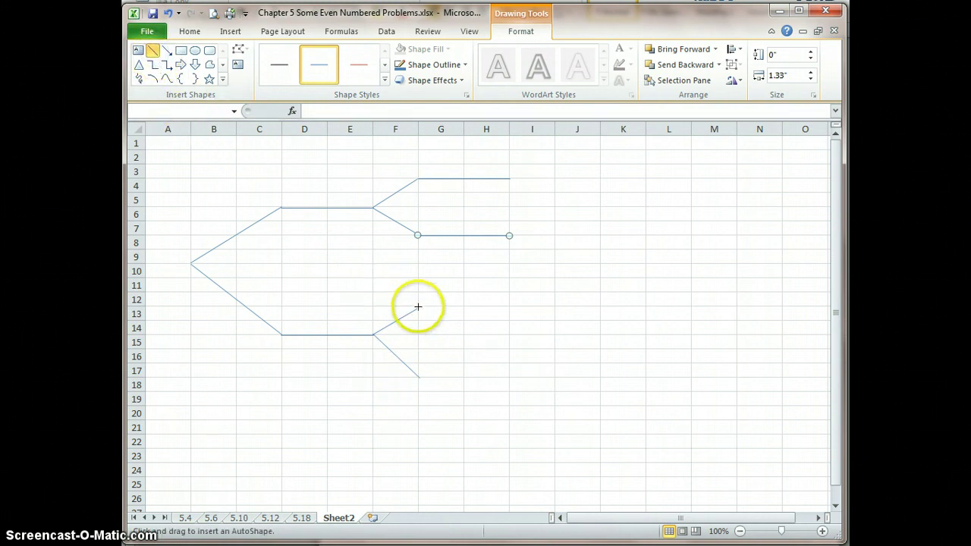
drag(419, 307, 511, 311)
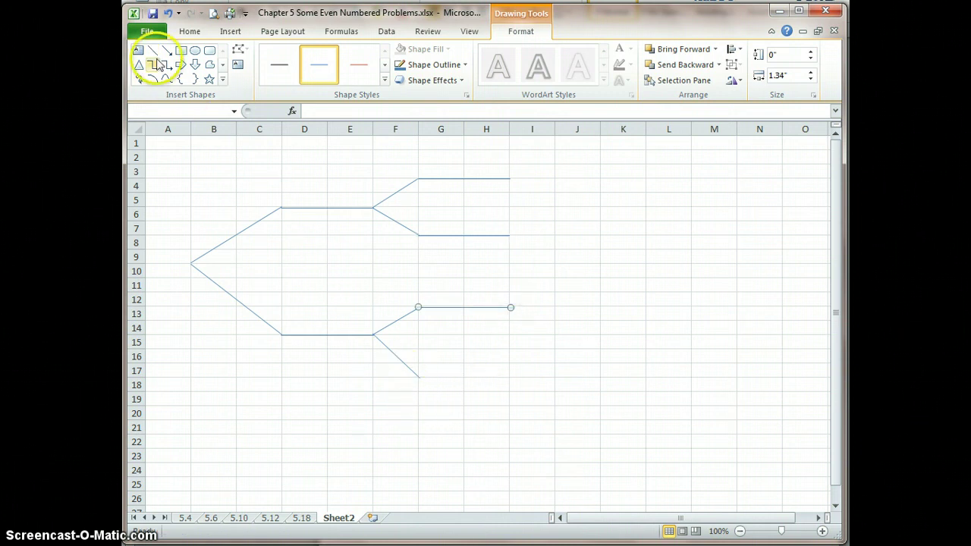
click(401, 366)
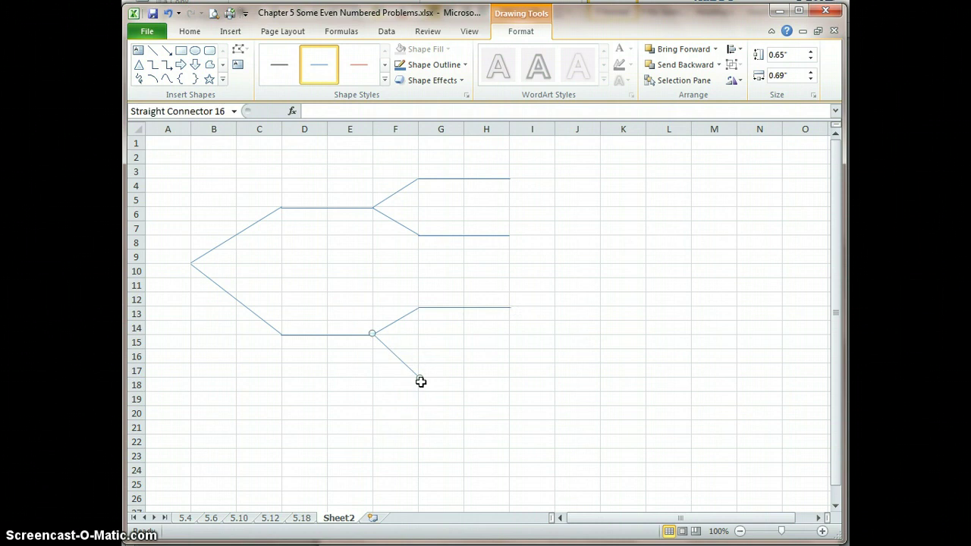
drag(420, 379, 420, 379)
Extend the lower fork's falling arm across columns G and H with a horizontal line about 1.3 inches long, nudged slightly upward.
click(152, 51)
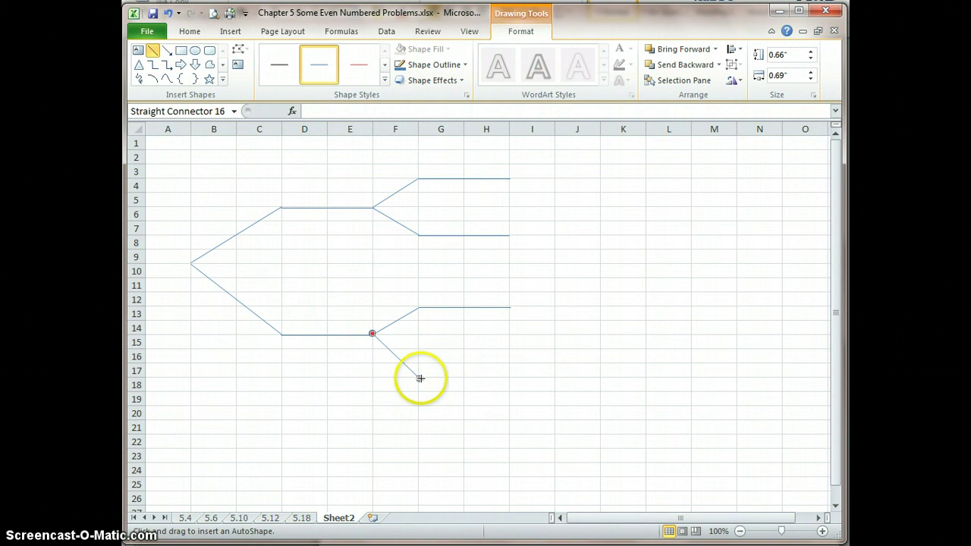
drag(420, 379, 506, 378)
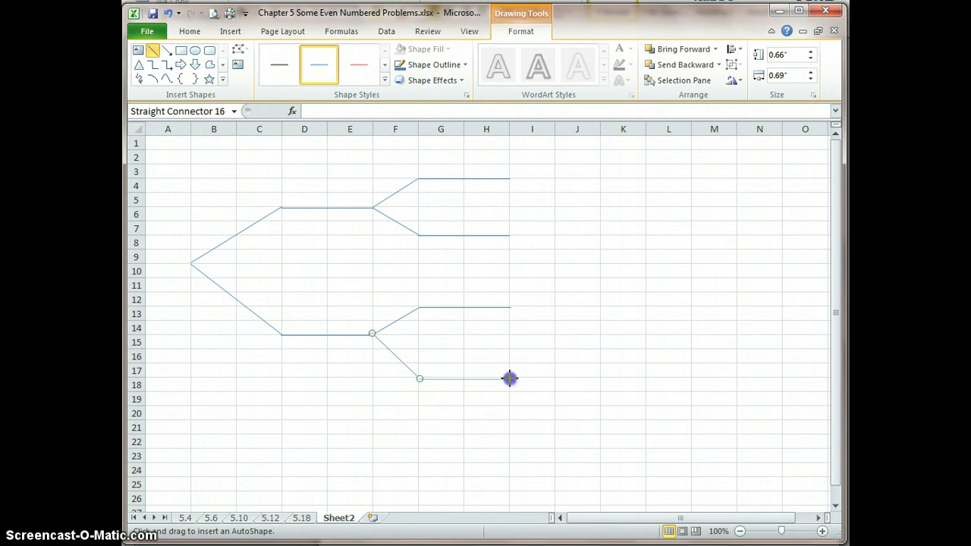
drag(510, 378, 509, 379)
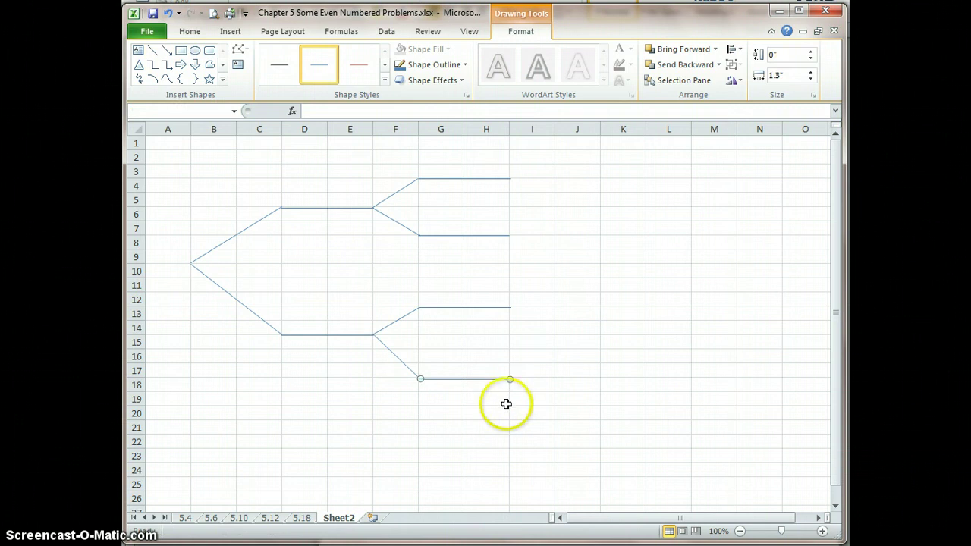
key(Up)
key(Up)
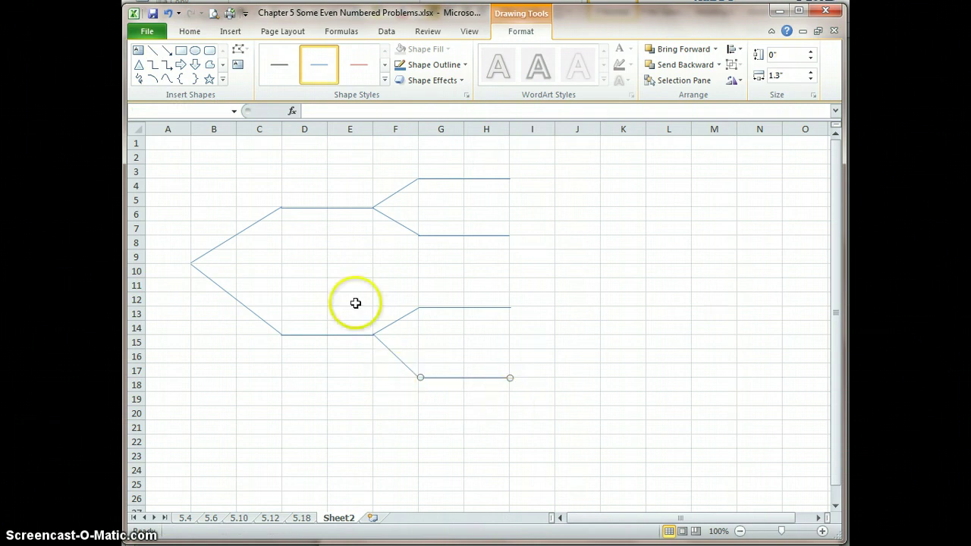
Label the upper first-level branch in cell D5 with P(X) = .4.
click(313, 200)
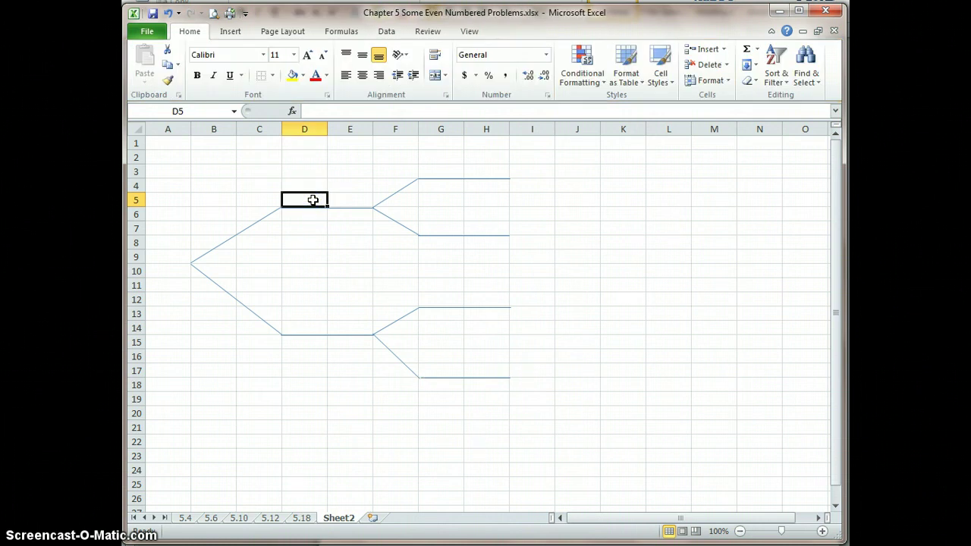
text(p)
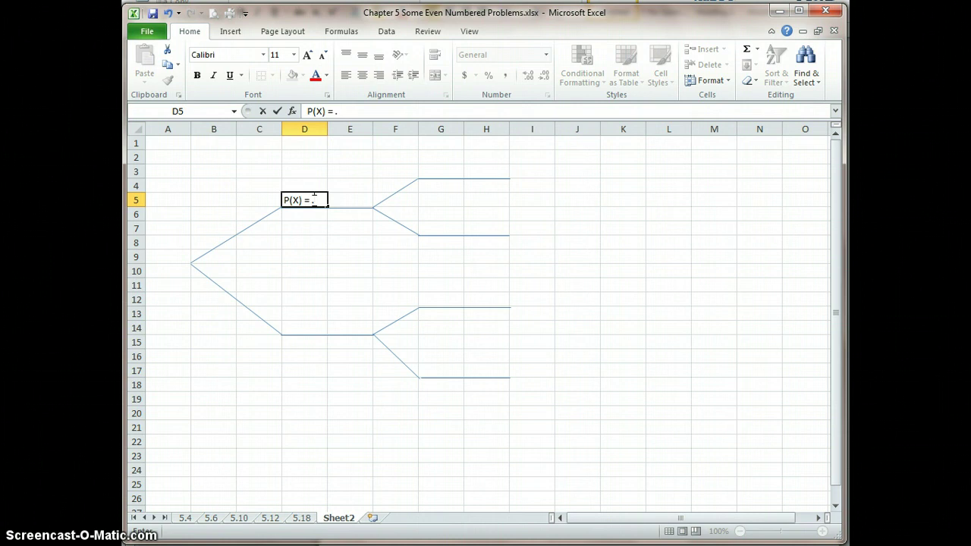
key(Return)
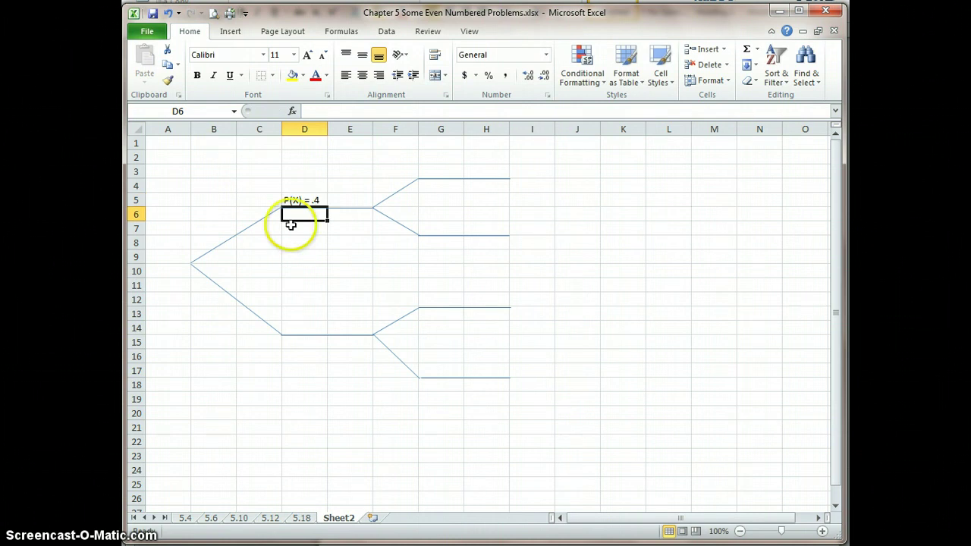
Label the lower first-level branch in cell D15 with P(XC) =.6, formatting only the C as superscript.
click(308, 345)
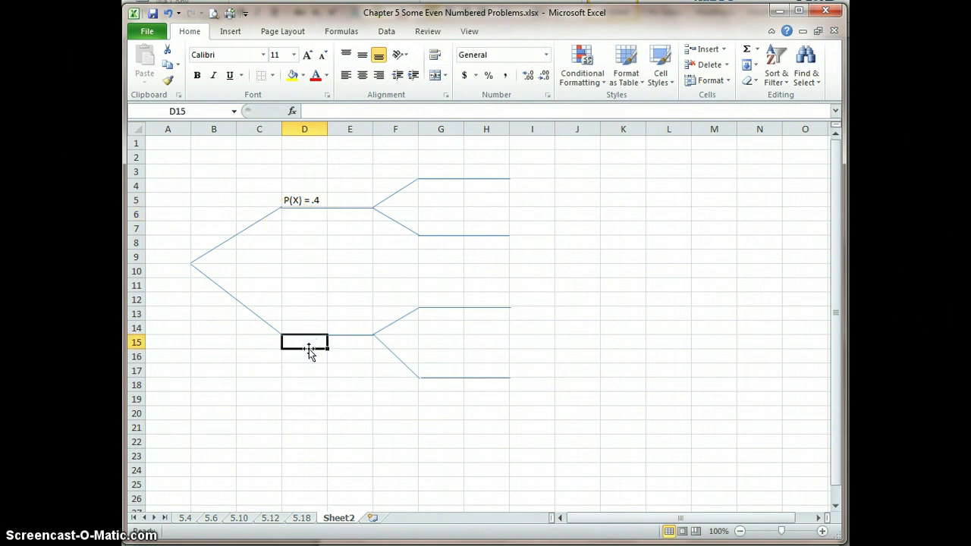
text(P(XC)
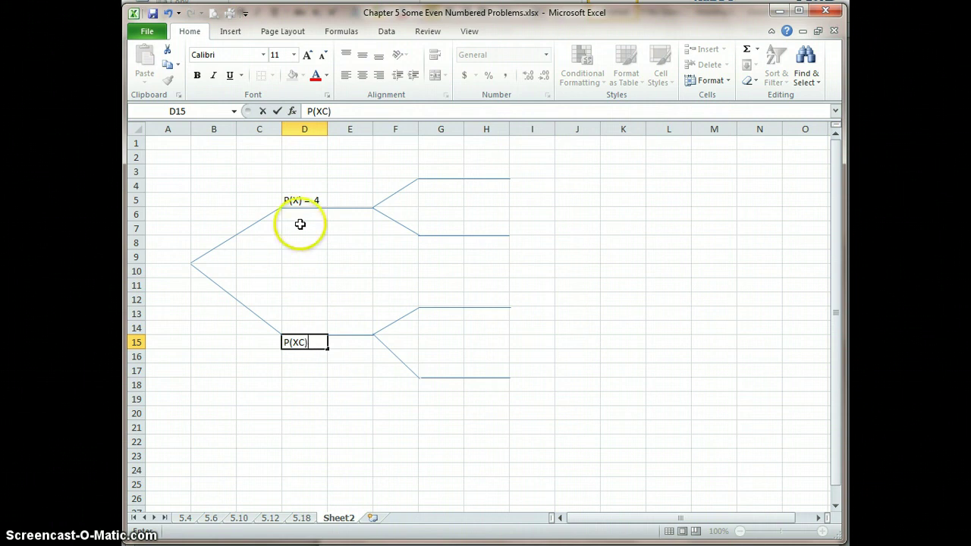
click(323, 111)
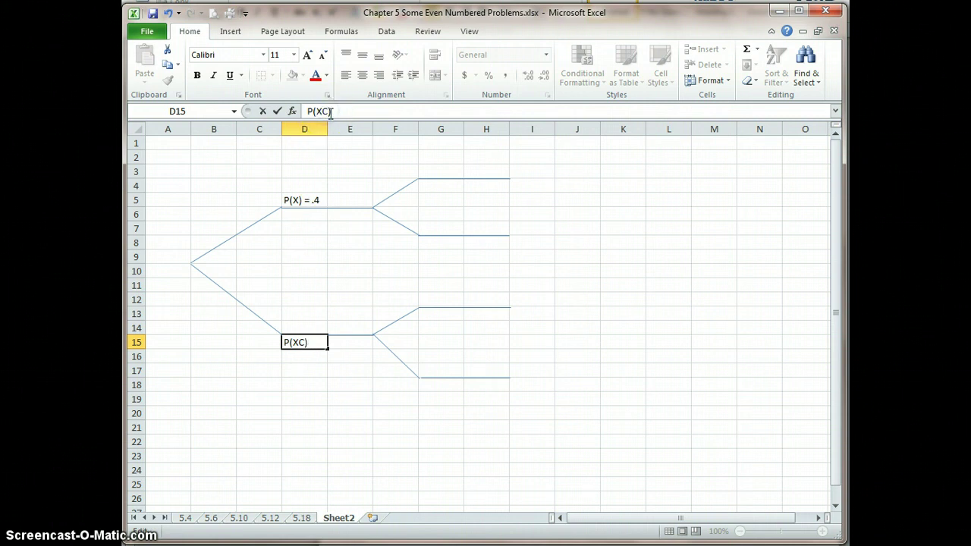
drag(321, 111, 330, 112)
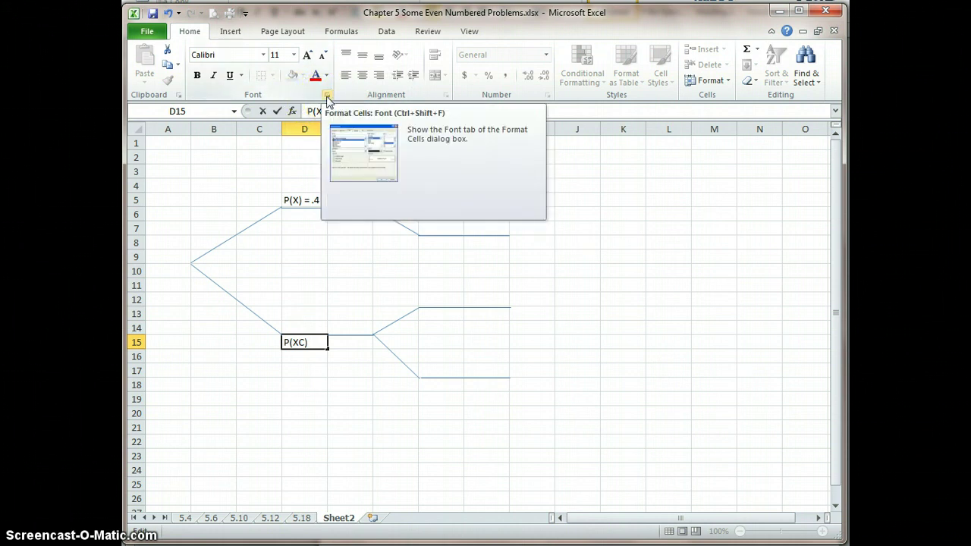
click(326, 97)
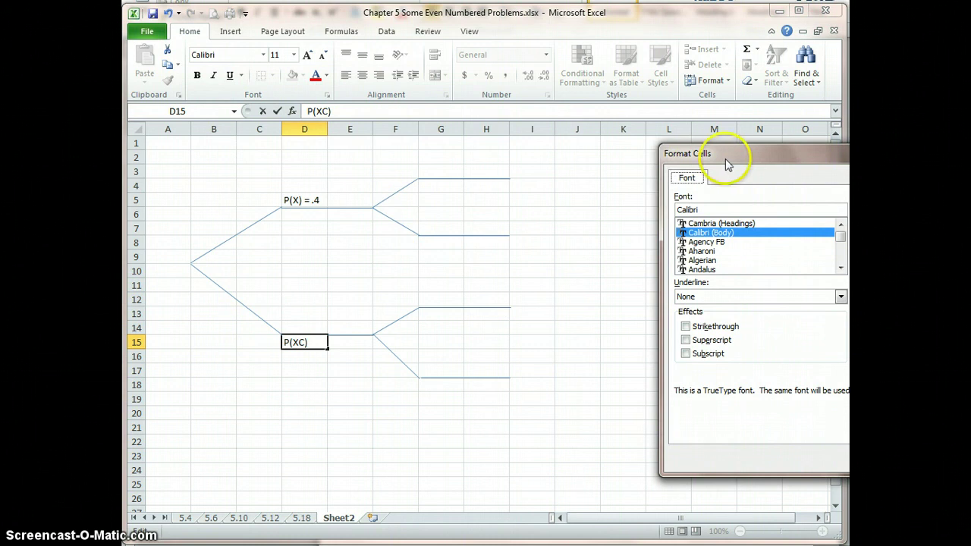
drag(726, 160, 475, 107)
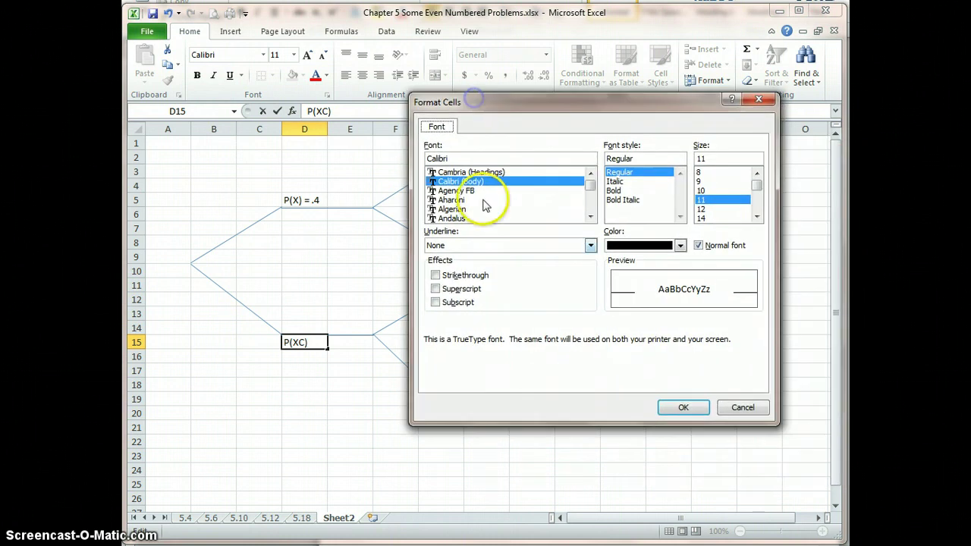
click(437, 290)
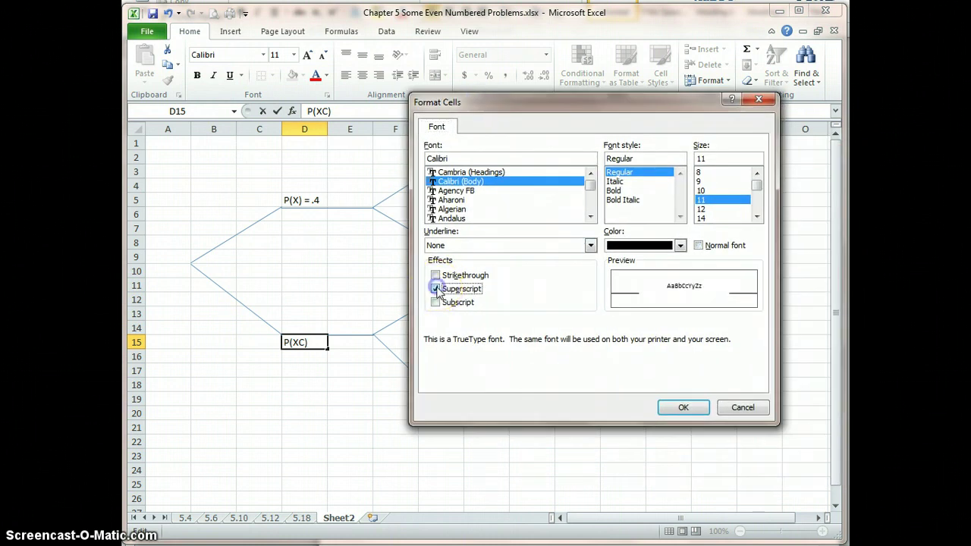
click(683, 408)
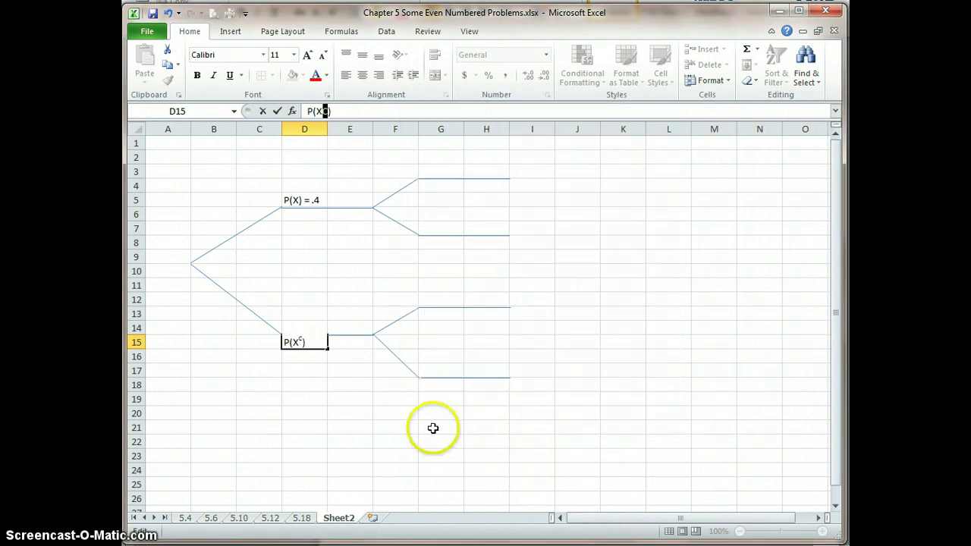
click(344, 112)
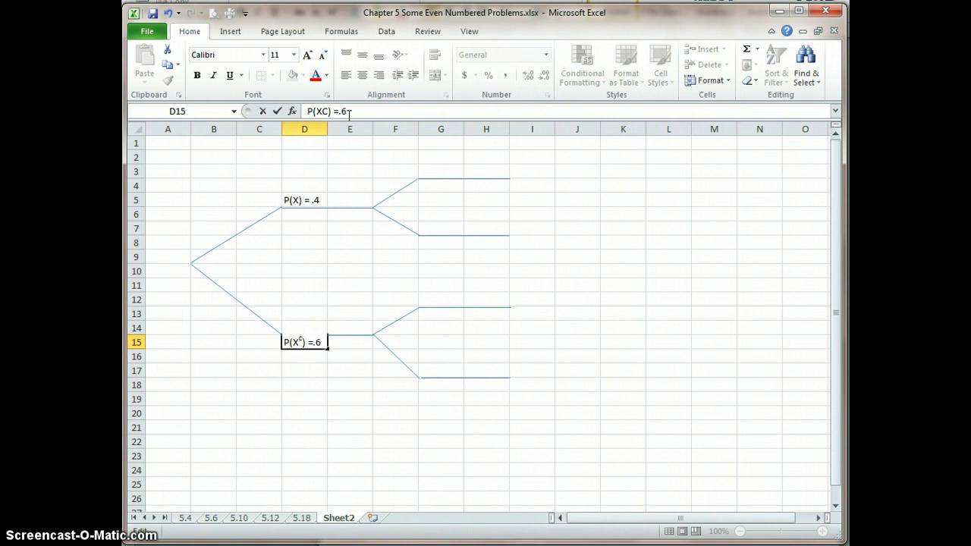
key(Return)
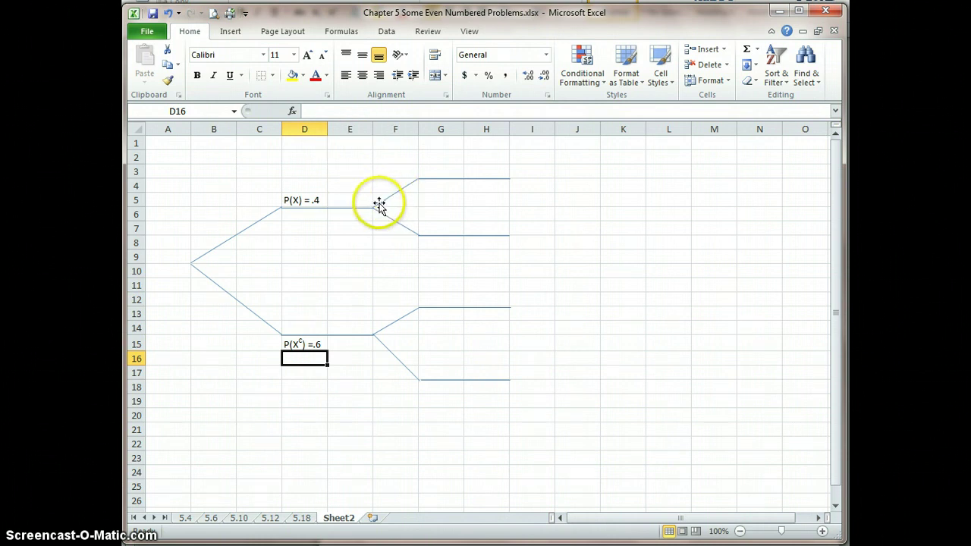
Select cell G3 above the uppermost second-level branch.
click(441, 170)
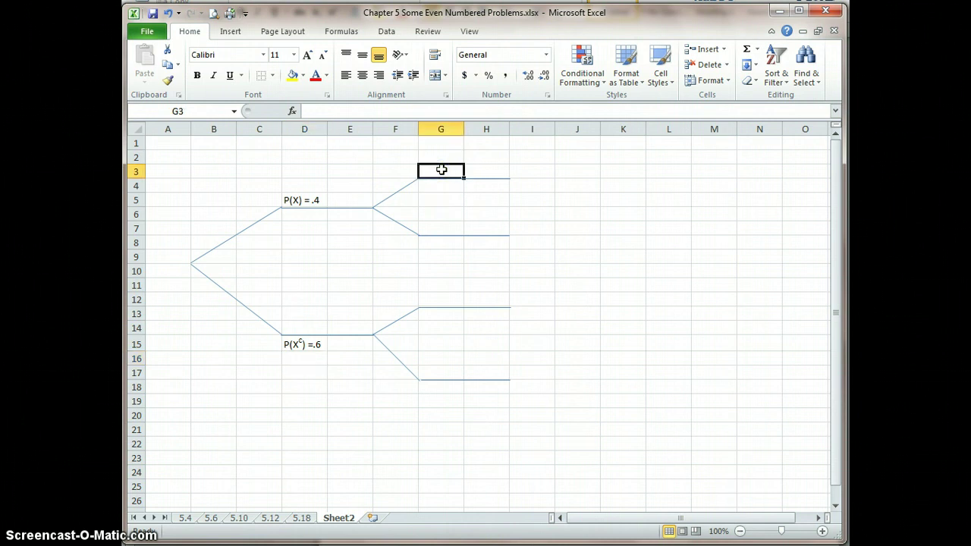